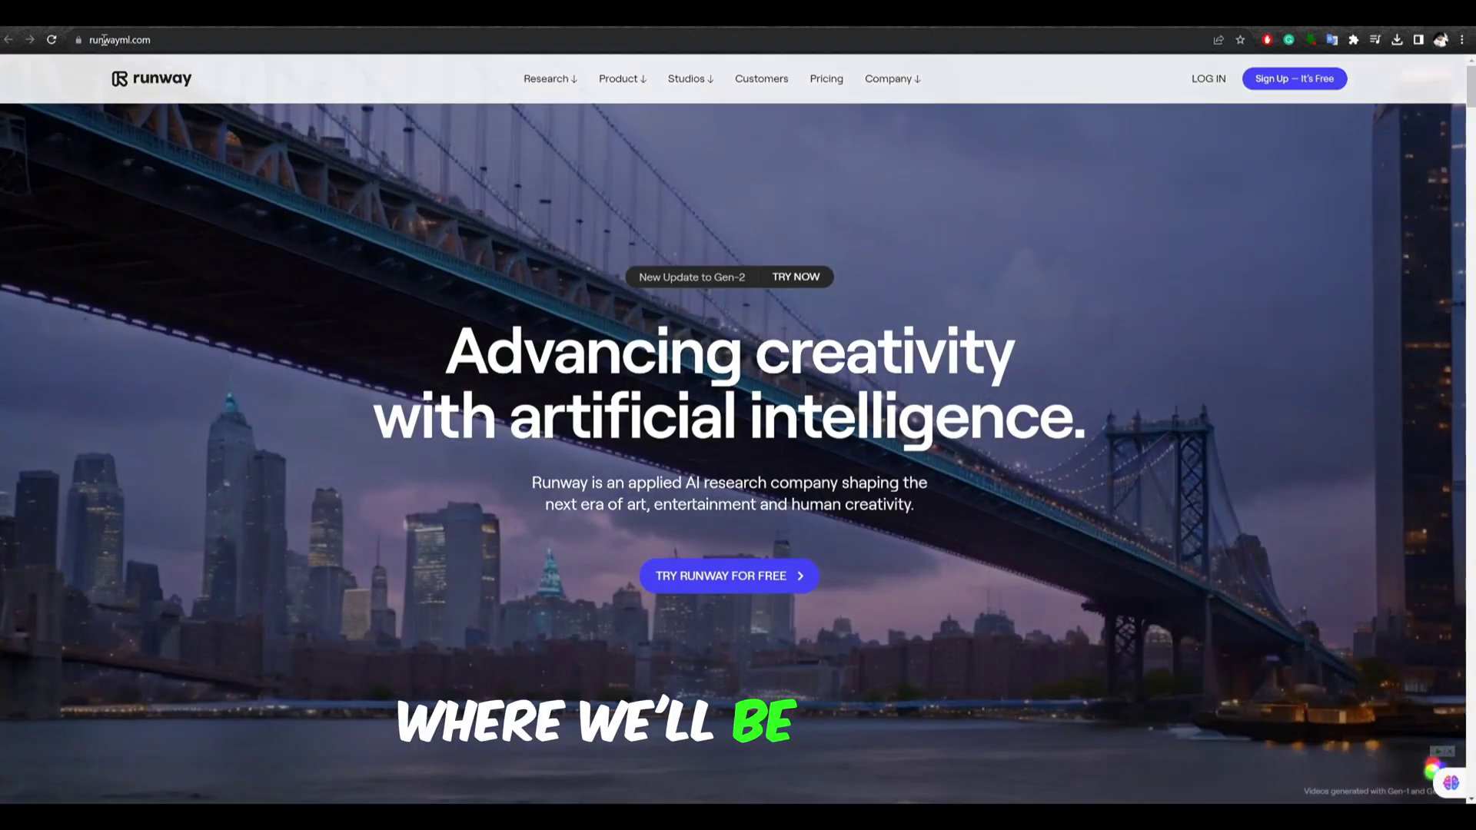
Dismiss the Choose a plan popup with Try For Free to stay on the free plan
scroll(427, 278, "down", 20)
scroll(1325, 324, "up", 10)
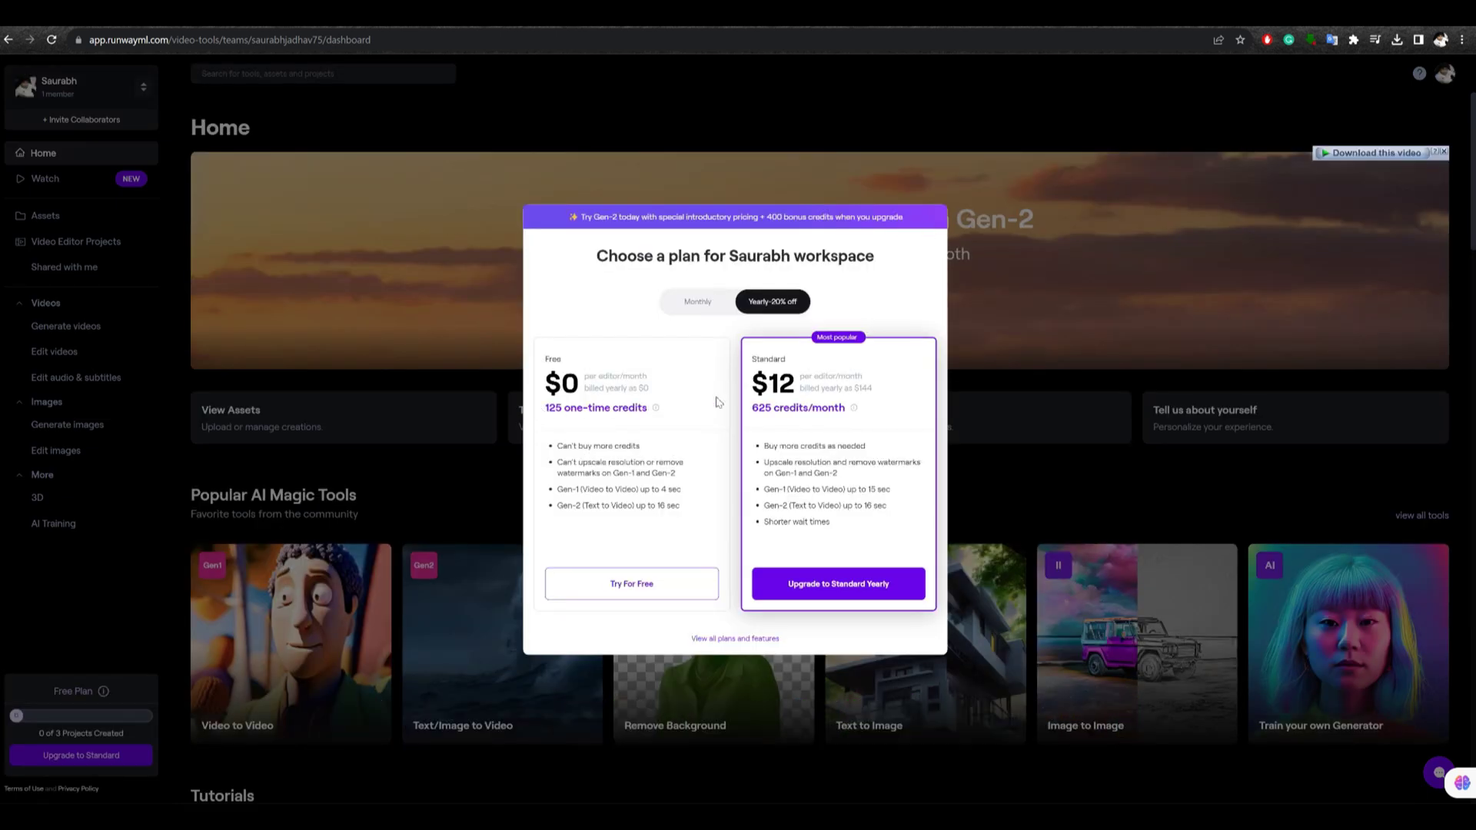
left_click(665, 579)
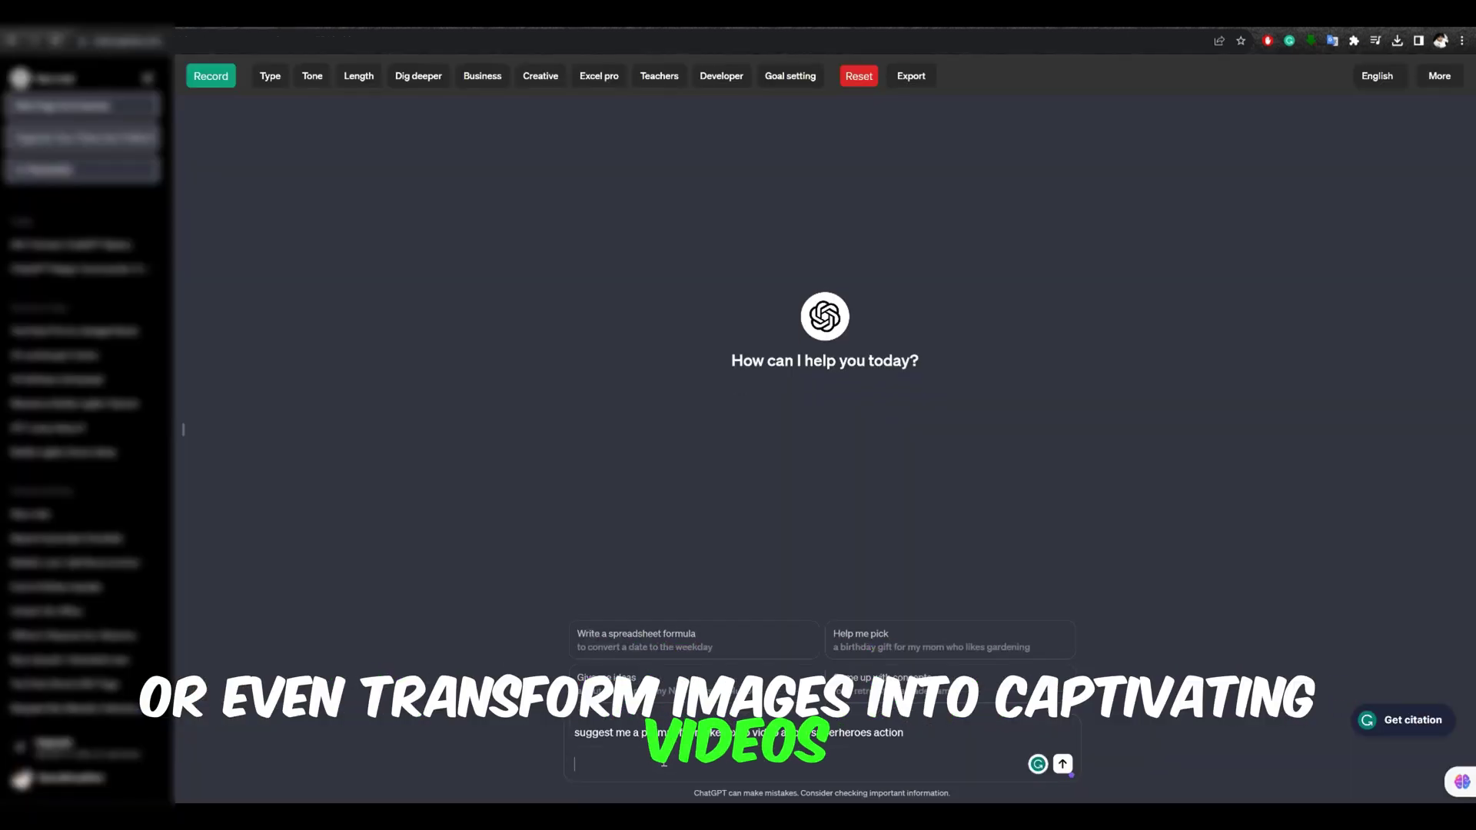
Ask ChatGPT to 'suggest me a prompt for make tex to video about superheroes action'
type("suggest me a prompt for make tex to video about superheroes action")
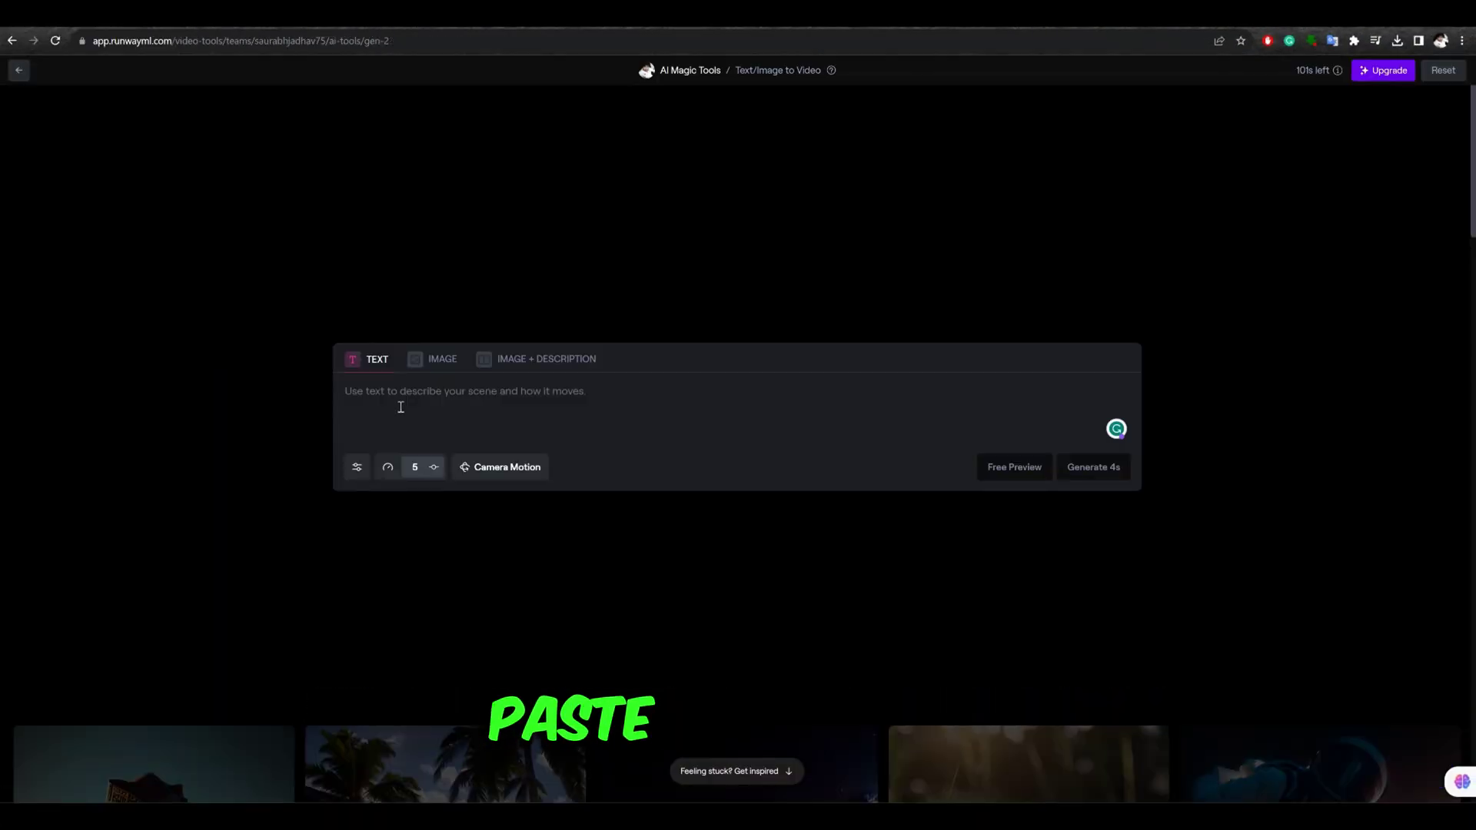
Paste the ChatGPT superhero prompt, review camera motion and seed settings, and zoom the page to 125%
type("Create an engaging video showcasing the epic action and superhero prowess by transforming a thrilling superhero-themed LaTeX document into a dynamic and visually stunning video. Highlight iconic superhero moments, superpowers, and epic battles, ensuring a seamless blend of text, graphics, and animations to captivate th")
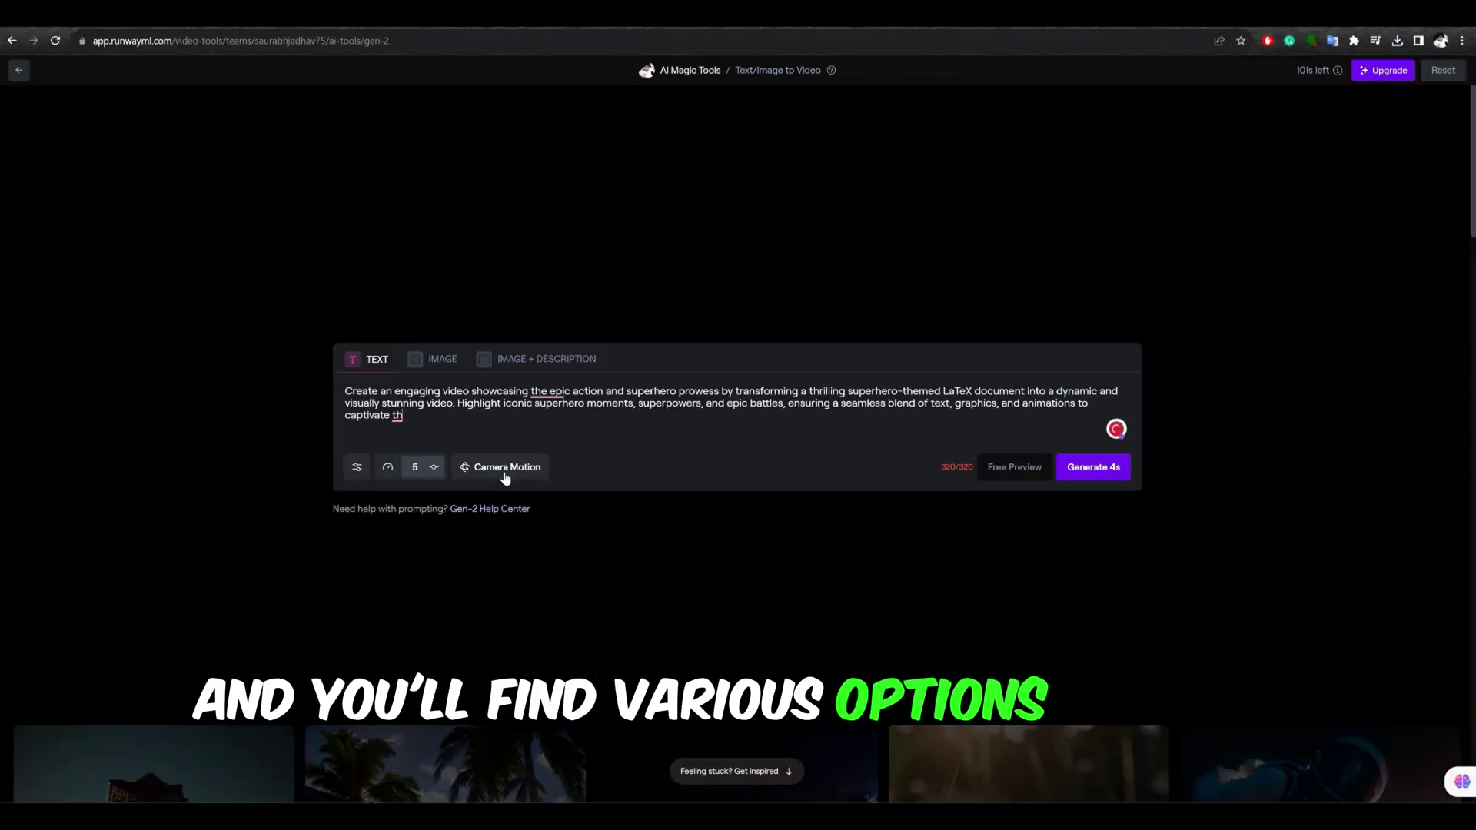
left_click(505, 475)
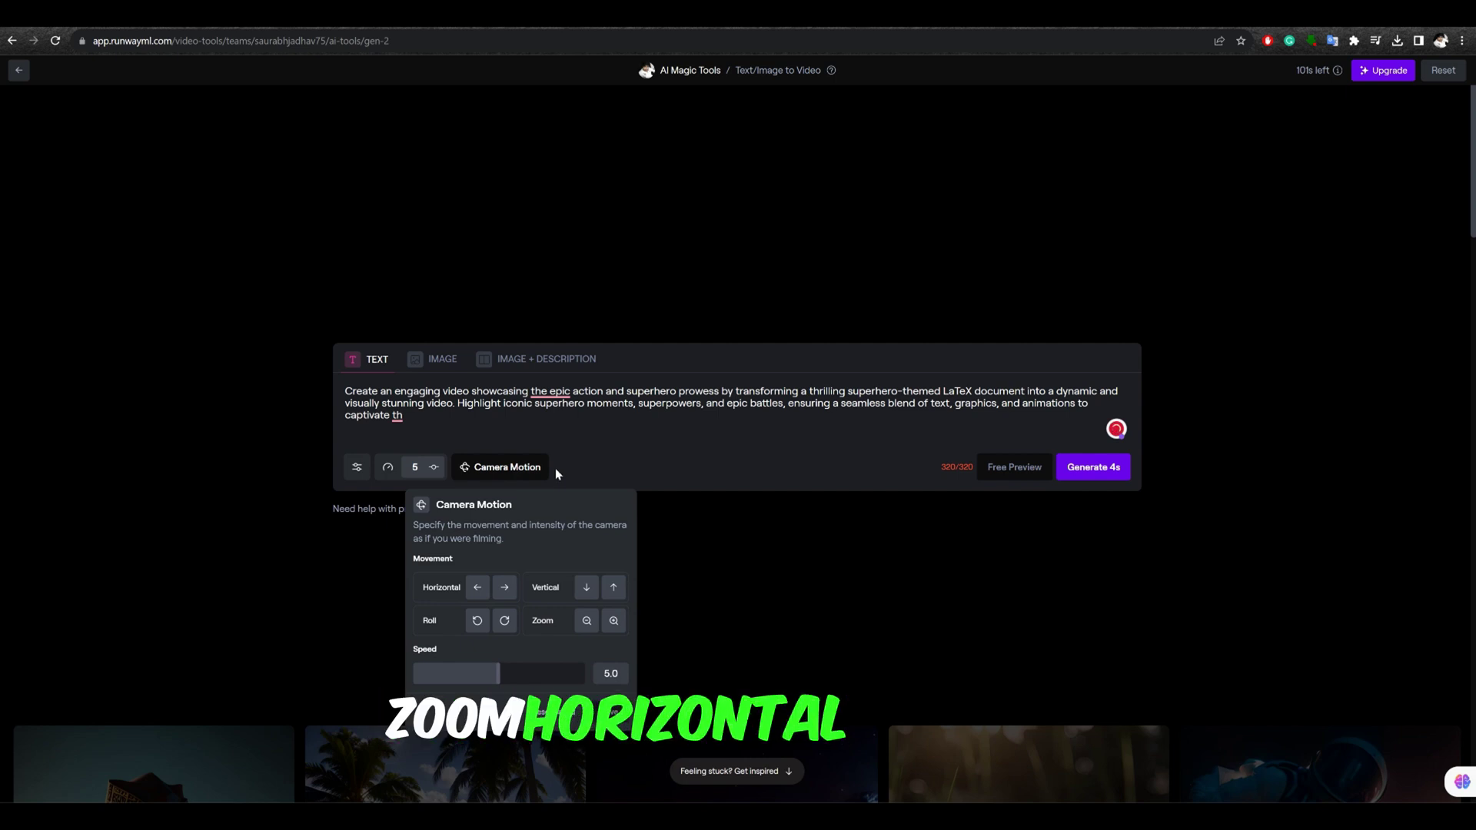
left_click(649, 472)
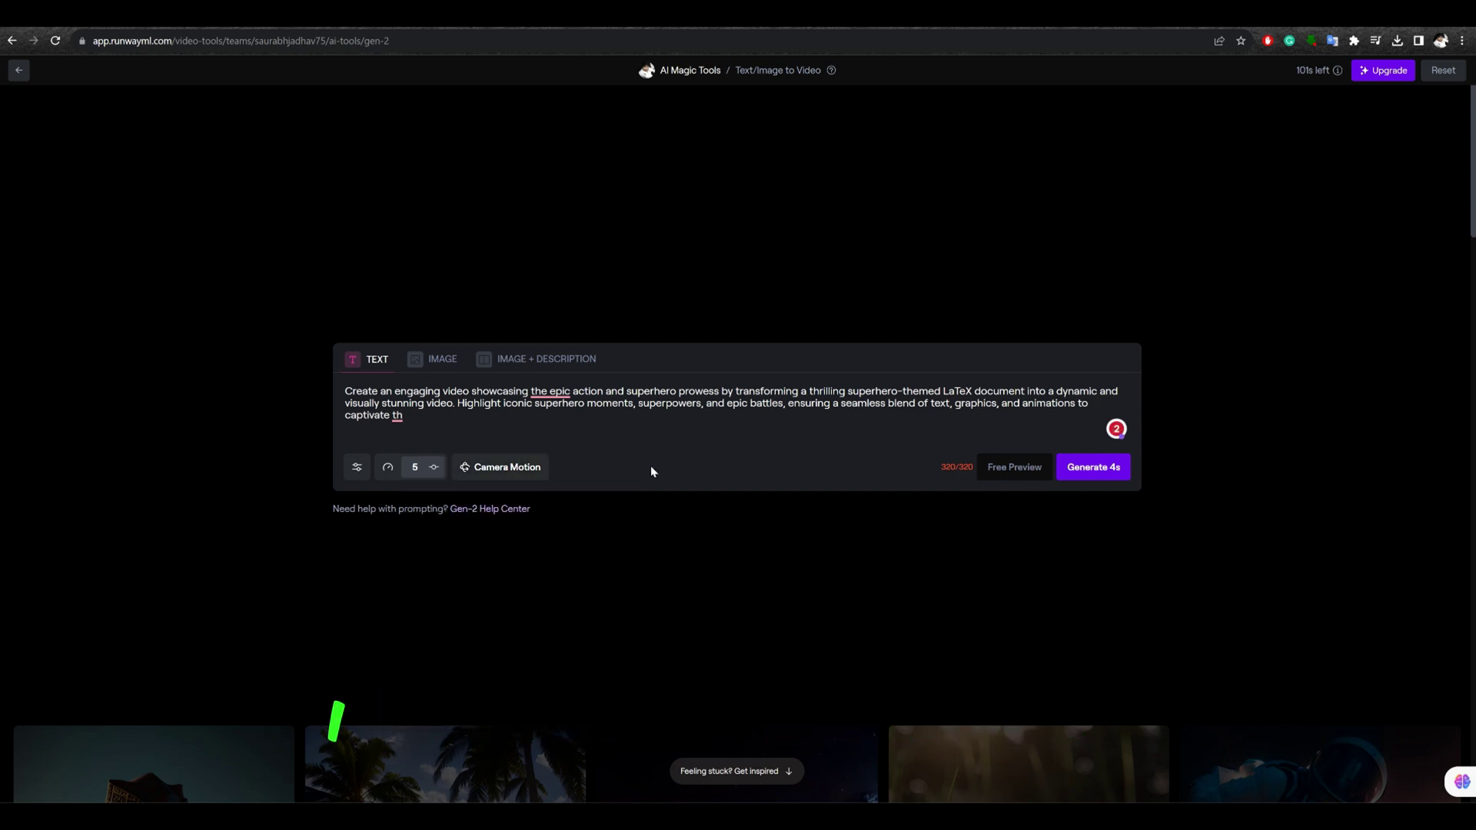
left_click(357, 466)
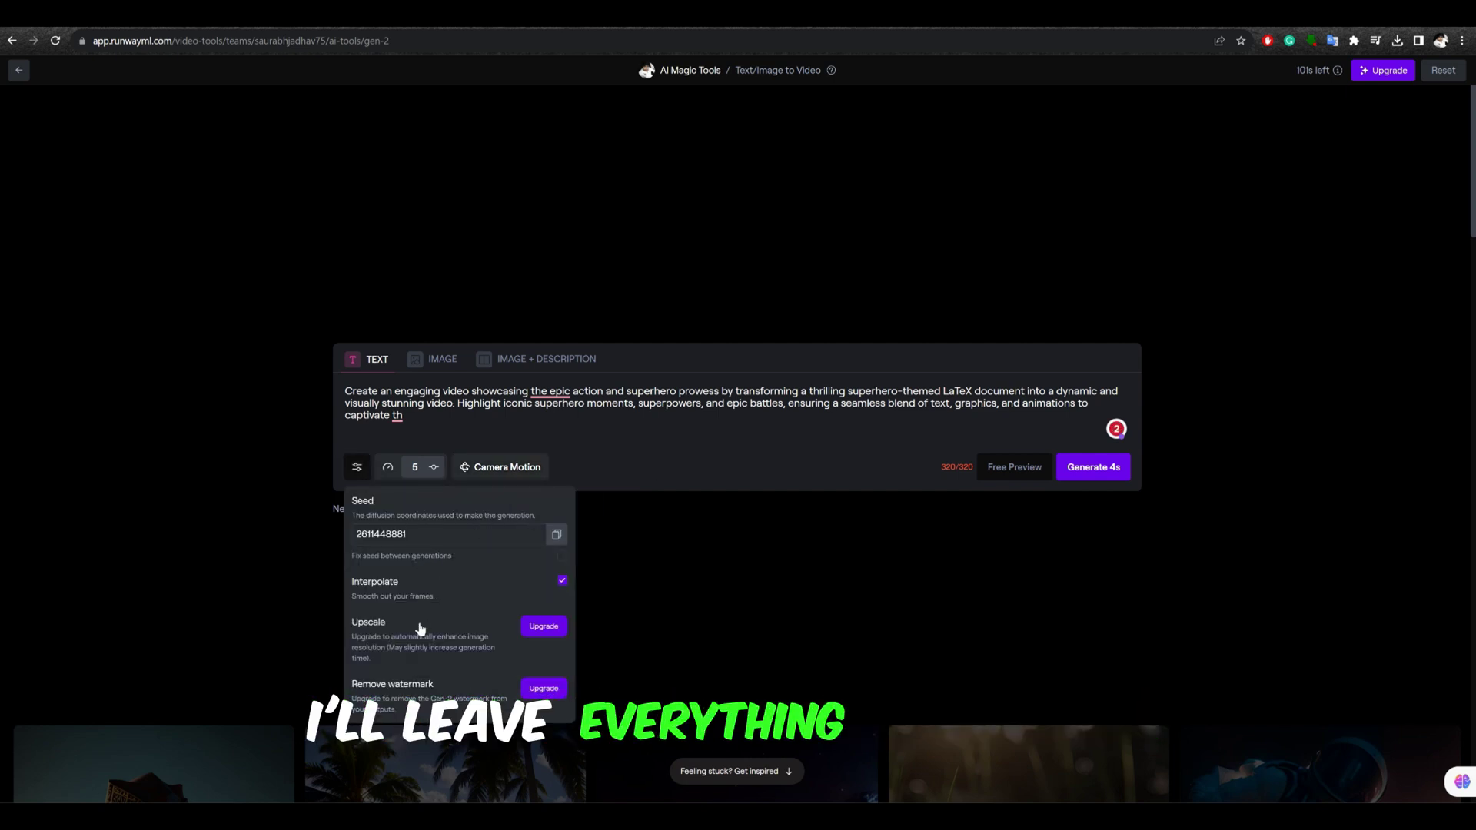
left_click(763, 471)
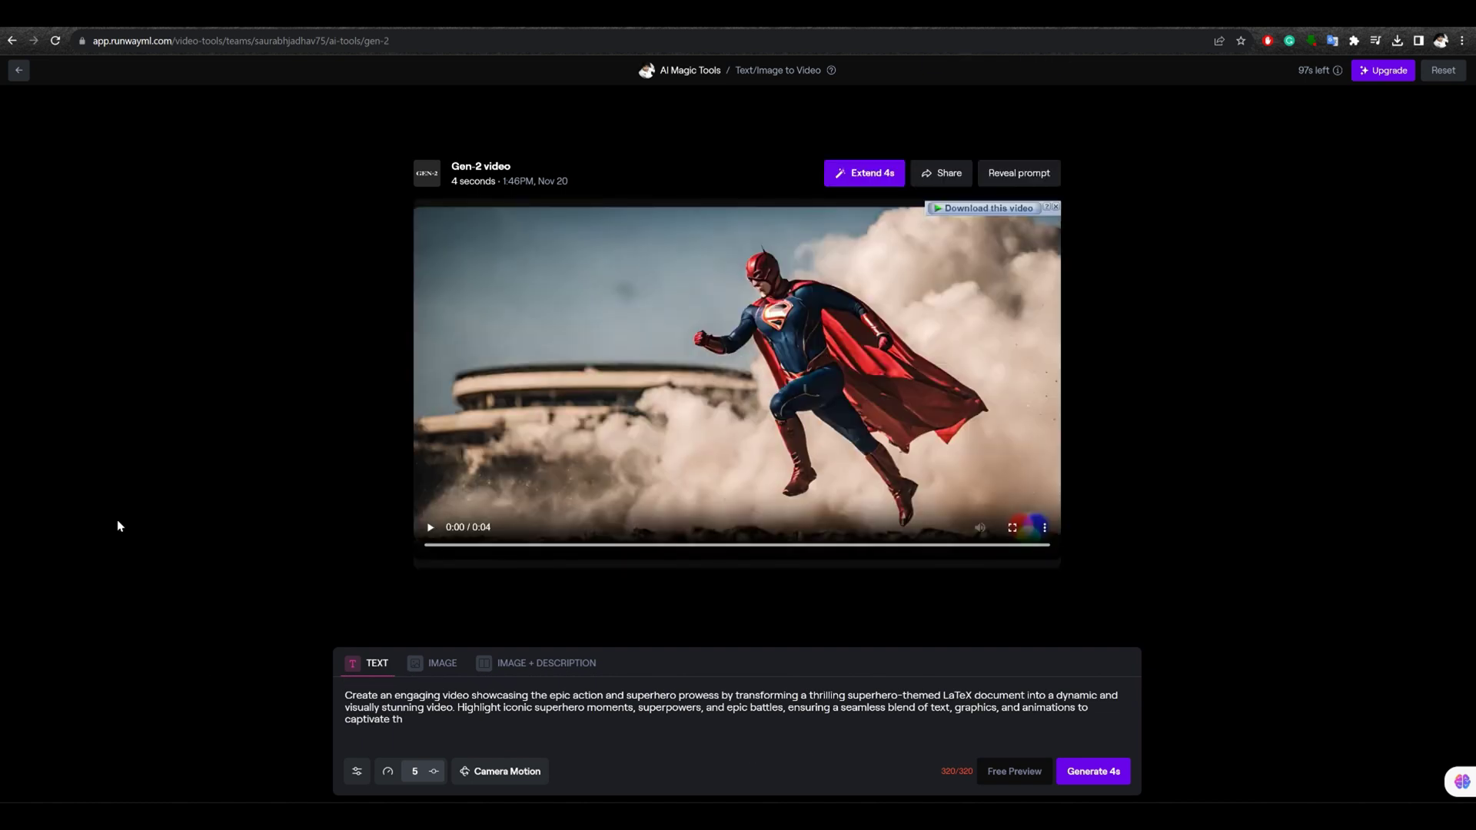
key("ctrl+plus")
key("ctrl+plus")
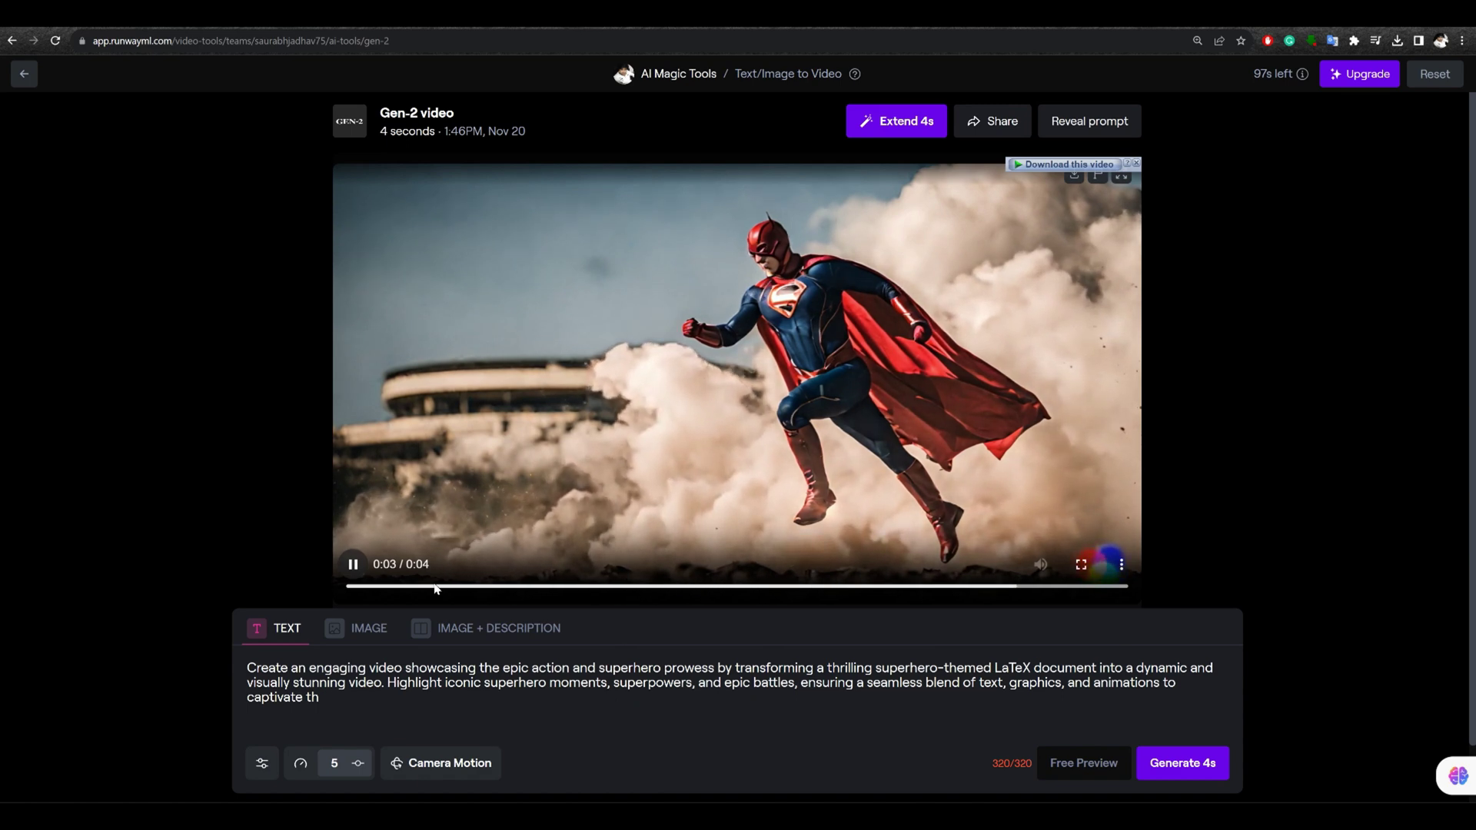
Extend the superhero clip by 4 seconds to 8 seconds and watch it full screen
left_click(897, 120)
left_click(445, 762)
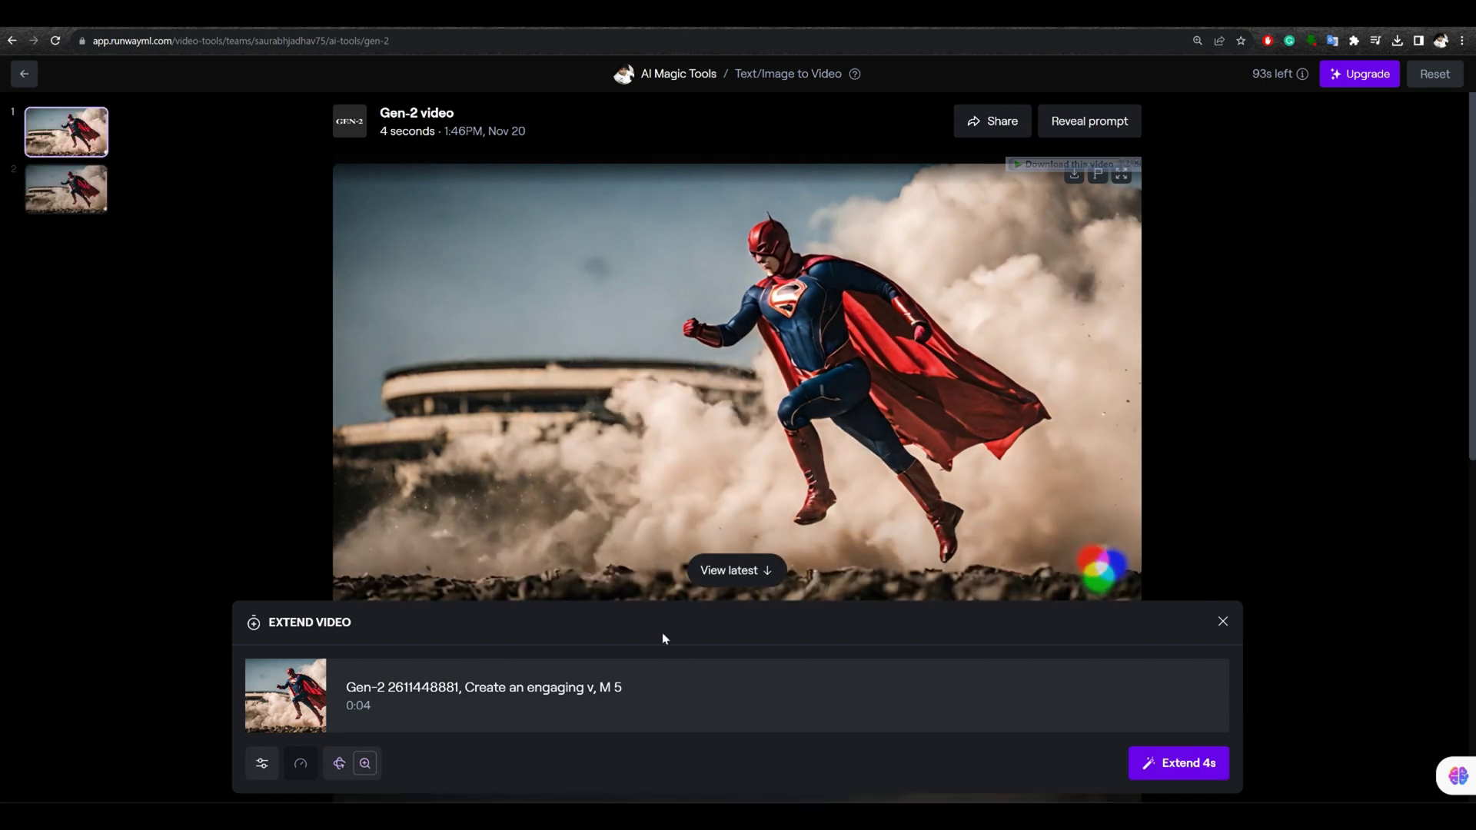
scroll(795, 473, "down", 5)
scroll(794, 476, "up", 5)
scroll(801, 498, "down", 10)
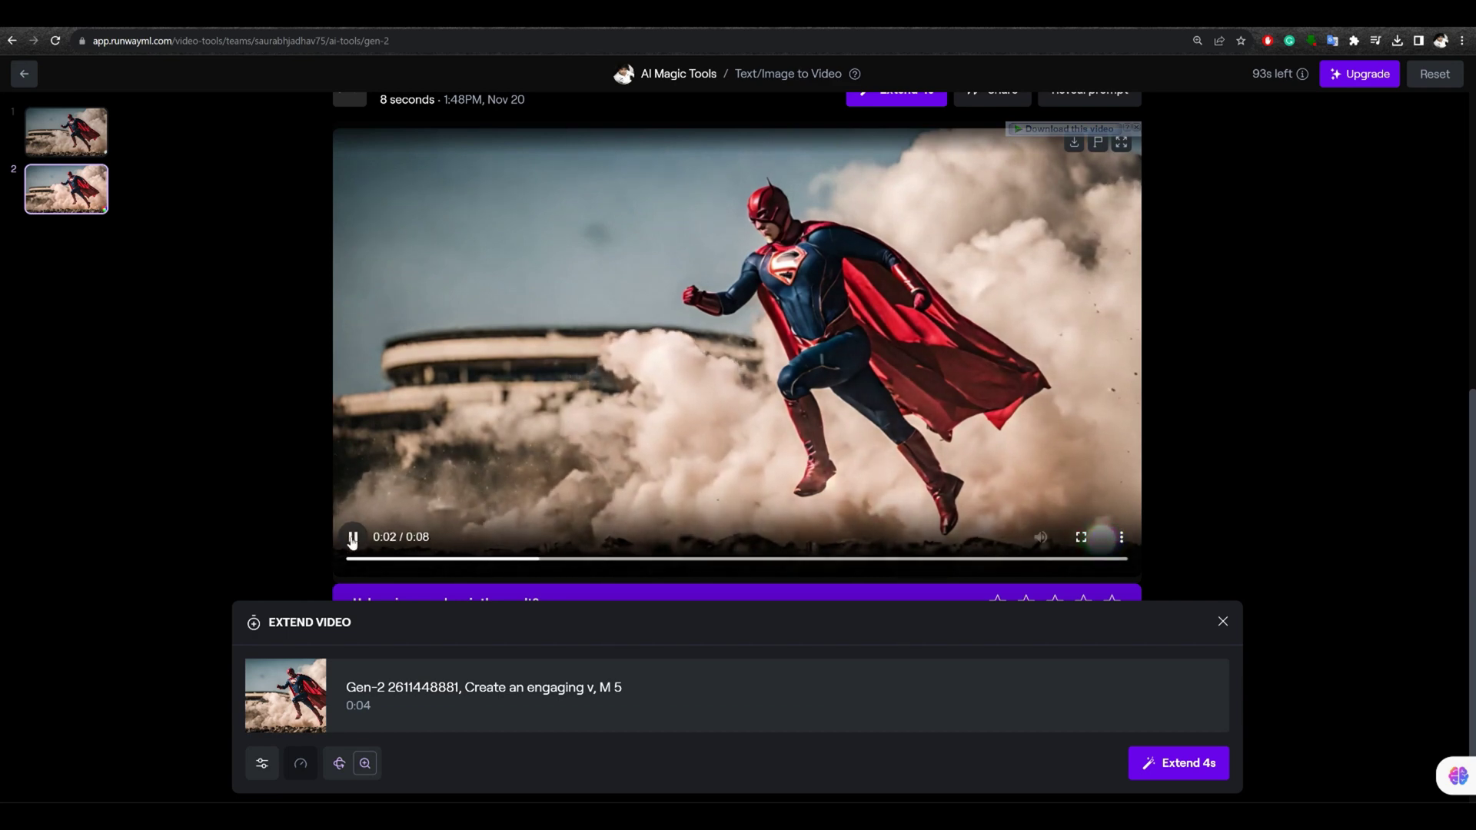
left_click(1080, 537)
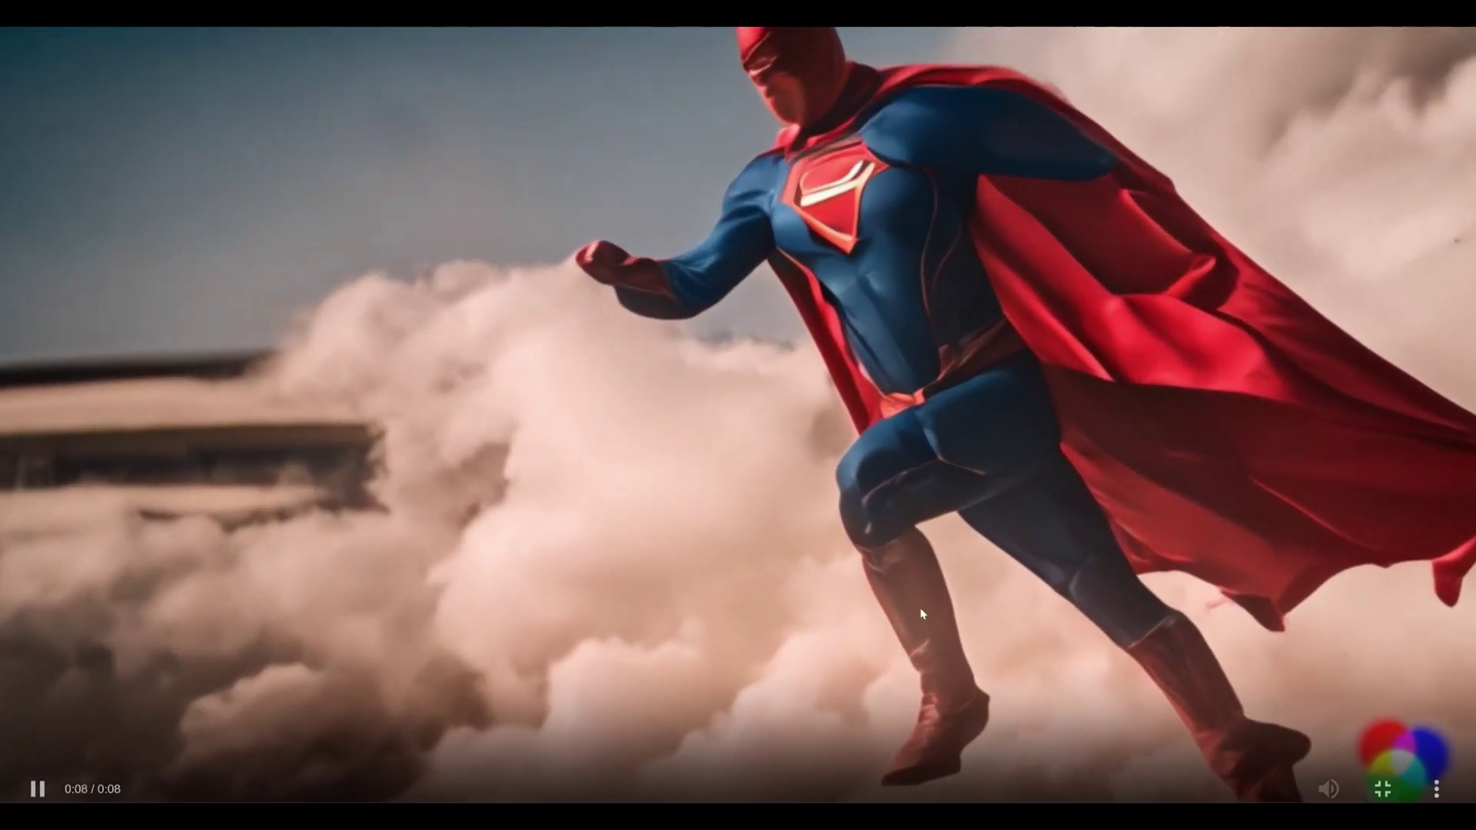
Exit full screen and play the new 4-second PlayStation gaming clip
key("Escape")
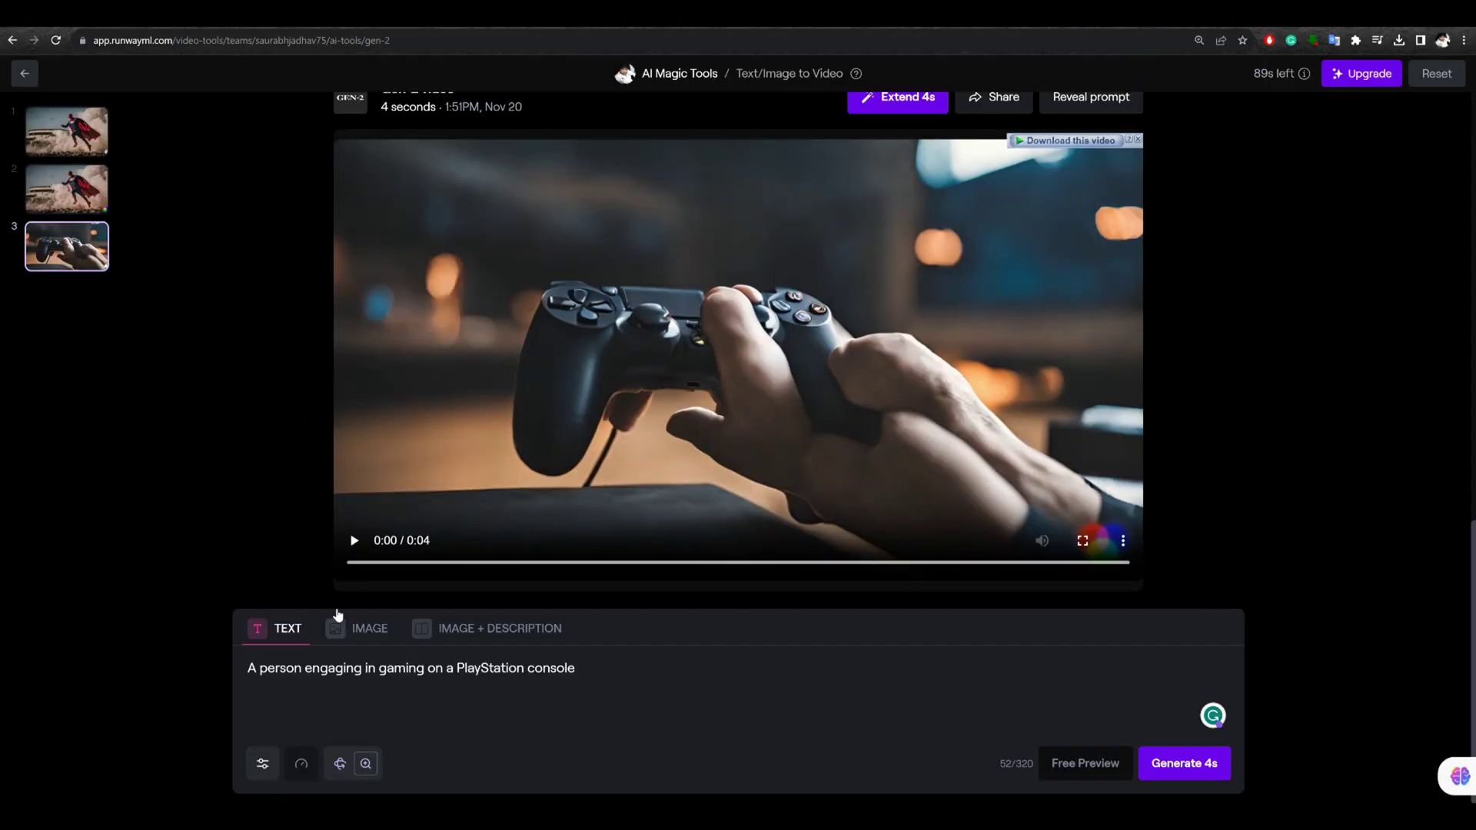
left_click(353, 541)
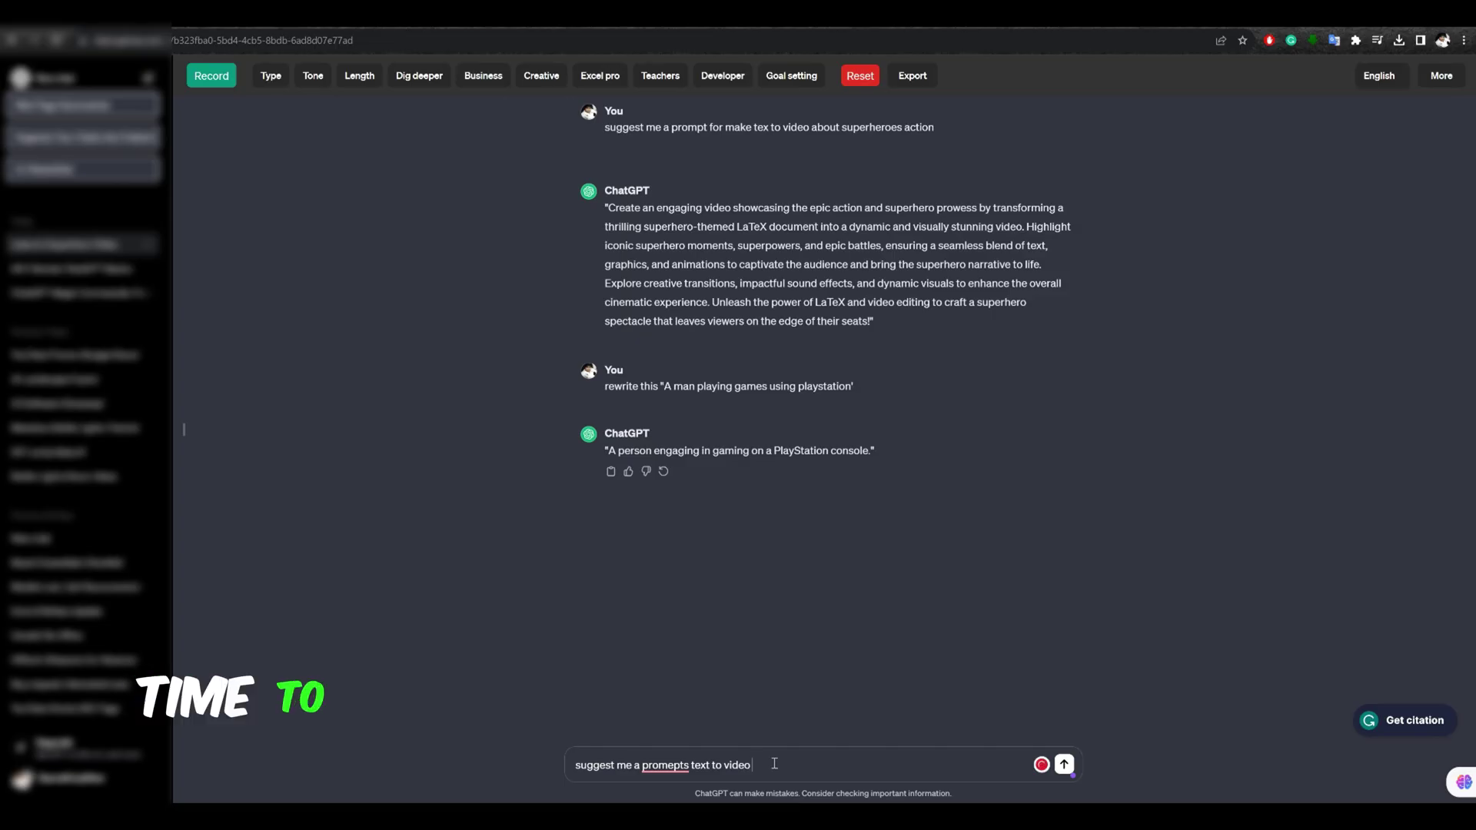
Correct the ChatGPT request and paste its visual-effects prompt into Runway's text prompt
mouse_move(676, 769)
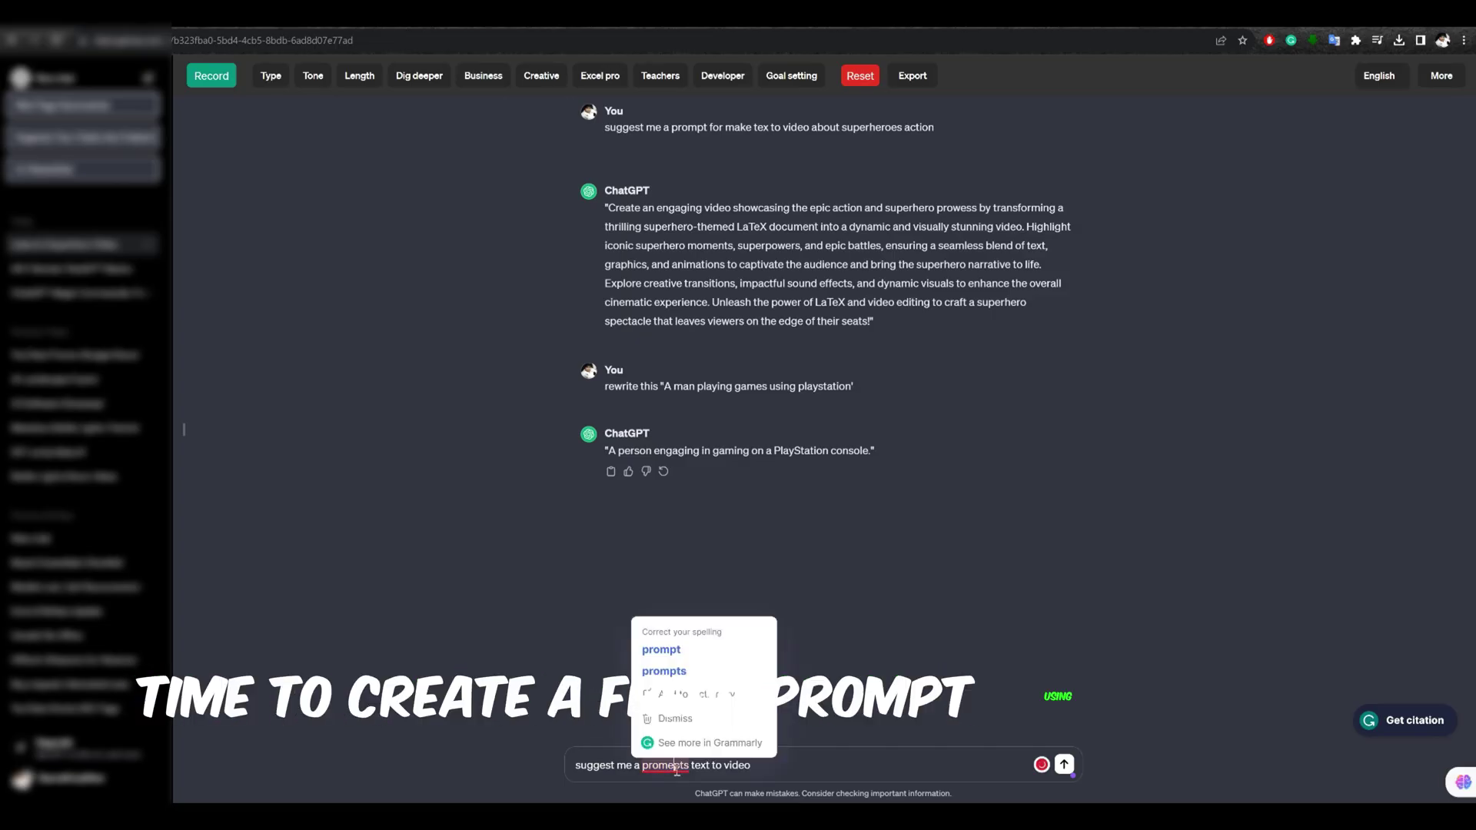
left_click(661, 650)
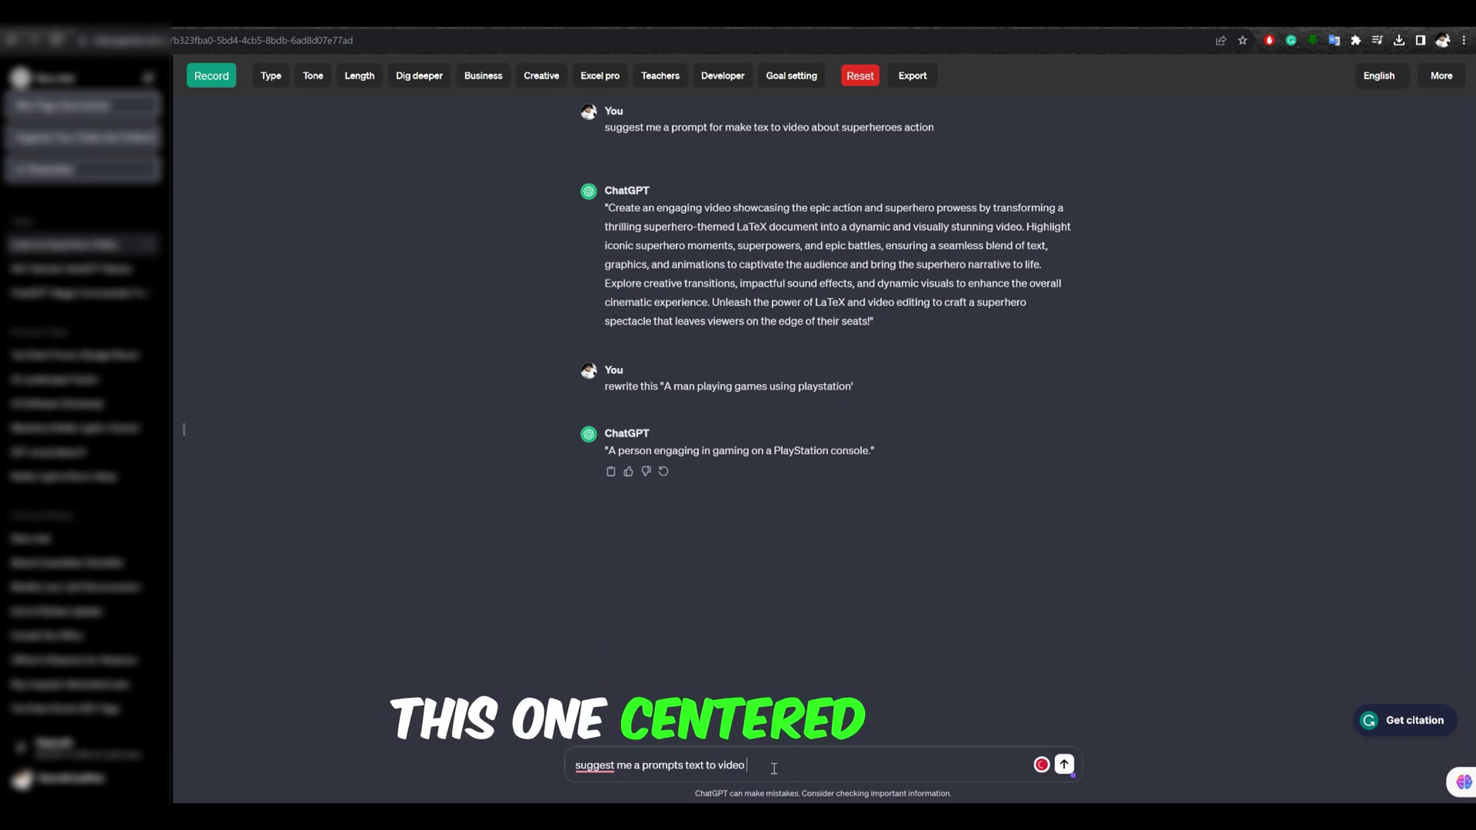
type("bout visual effe")
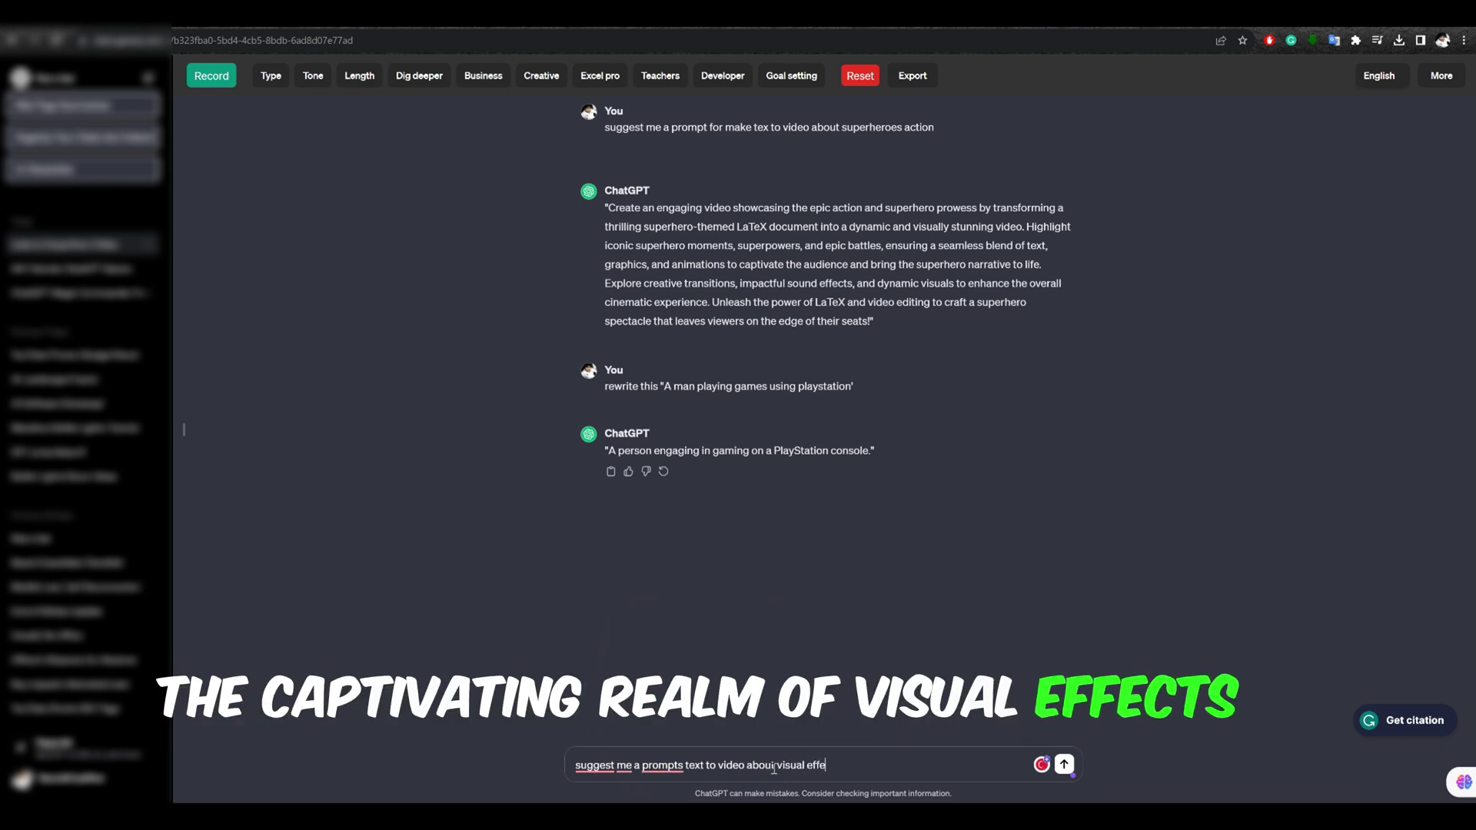
type(" movuw")
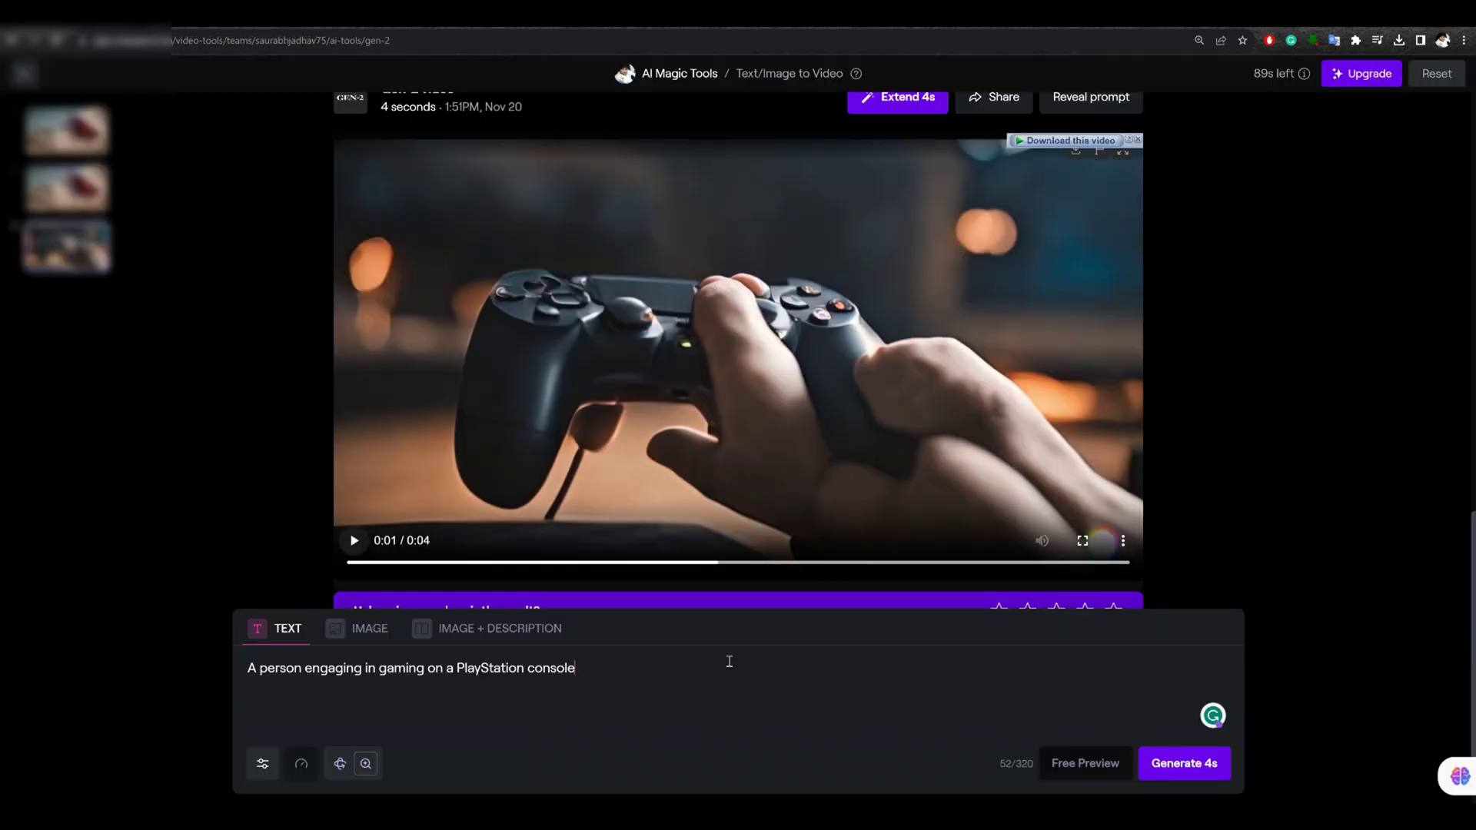
key("ctrl+a")
type("Transform a captivating exploration of the mesmerizing world of visual effects in movies into an engaging video. Showcase the evolution of visual effects, from classic techniques to cutting-edge CGI, and delve into the magic behind iconic scenes. Incorporate stunning before-and-after comparisons, behind-the-scenes insi")
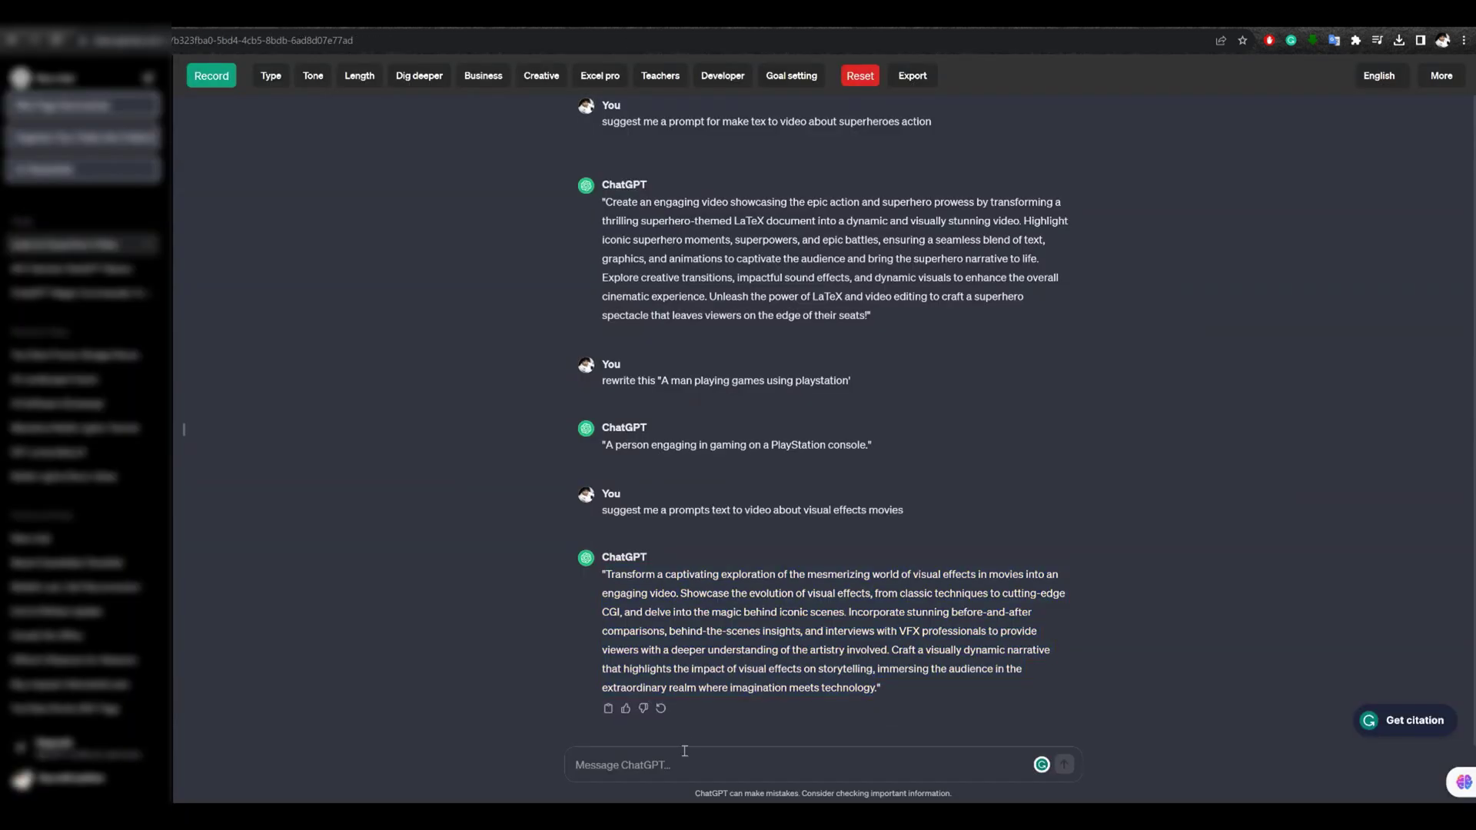
Ask ChatGPT to 'make it shorter' and replace Runway's prompt with the shorter version
type("make")
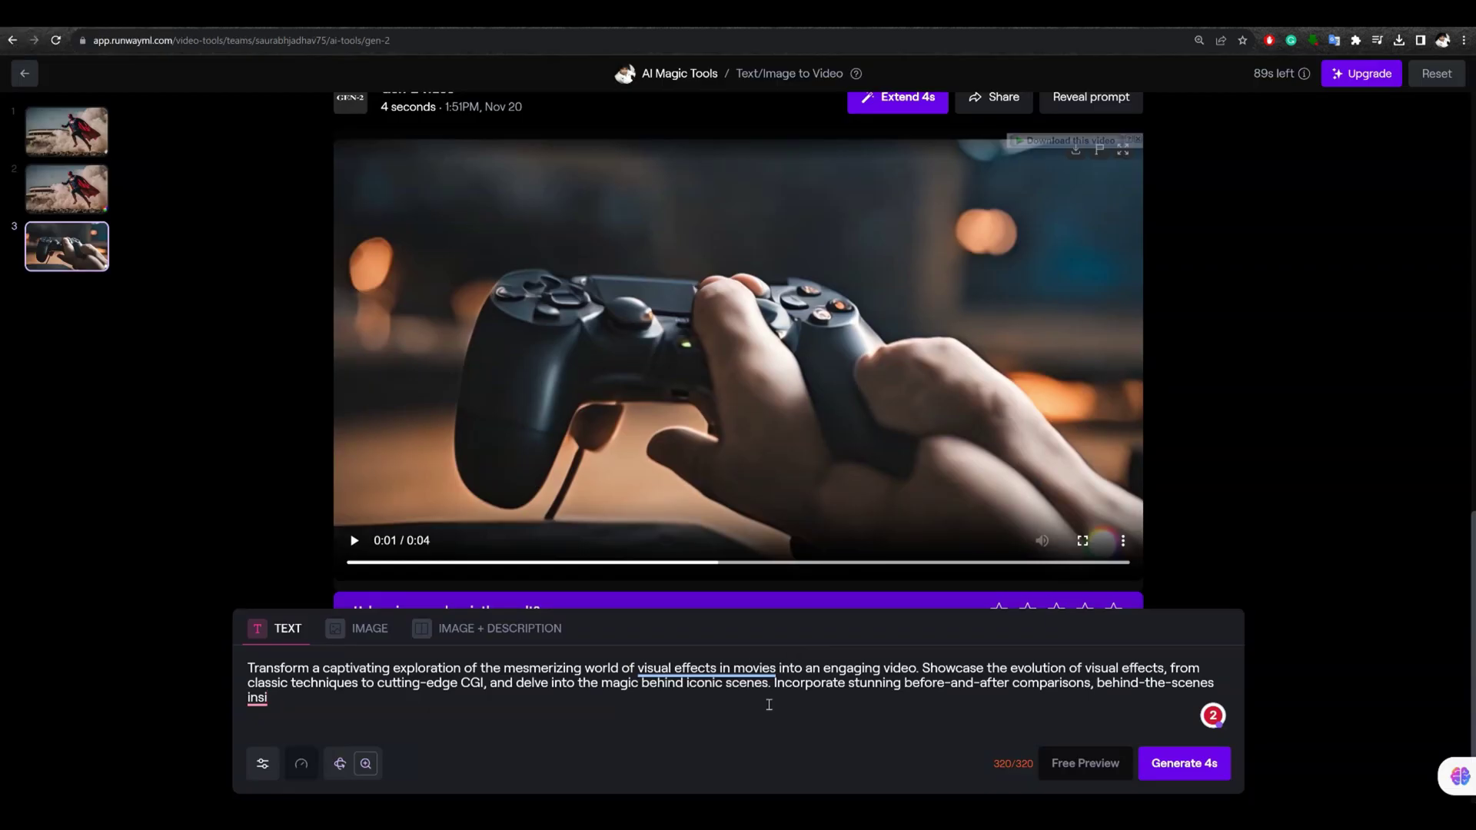
key("ctrl+a")
type("Craft a dynamic video exploring the evolution of visual effects in movies. Showcase iconic scenes, before-and-after comparisons, and interviews with VFX professionals. Dive into the magic that brings imagination to life through cutting-edge CGI and classic techniques, highlighting the artistry behind the scenes.\"")
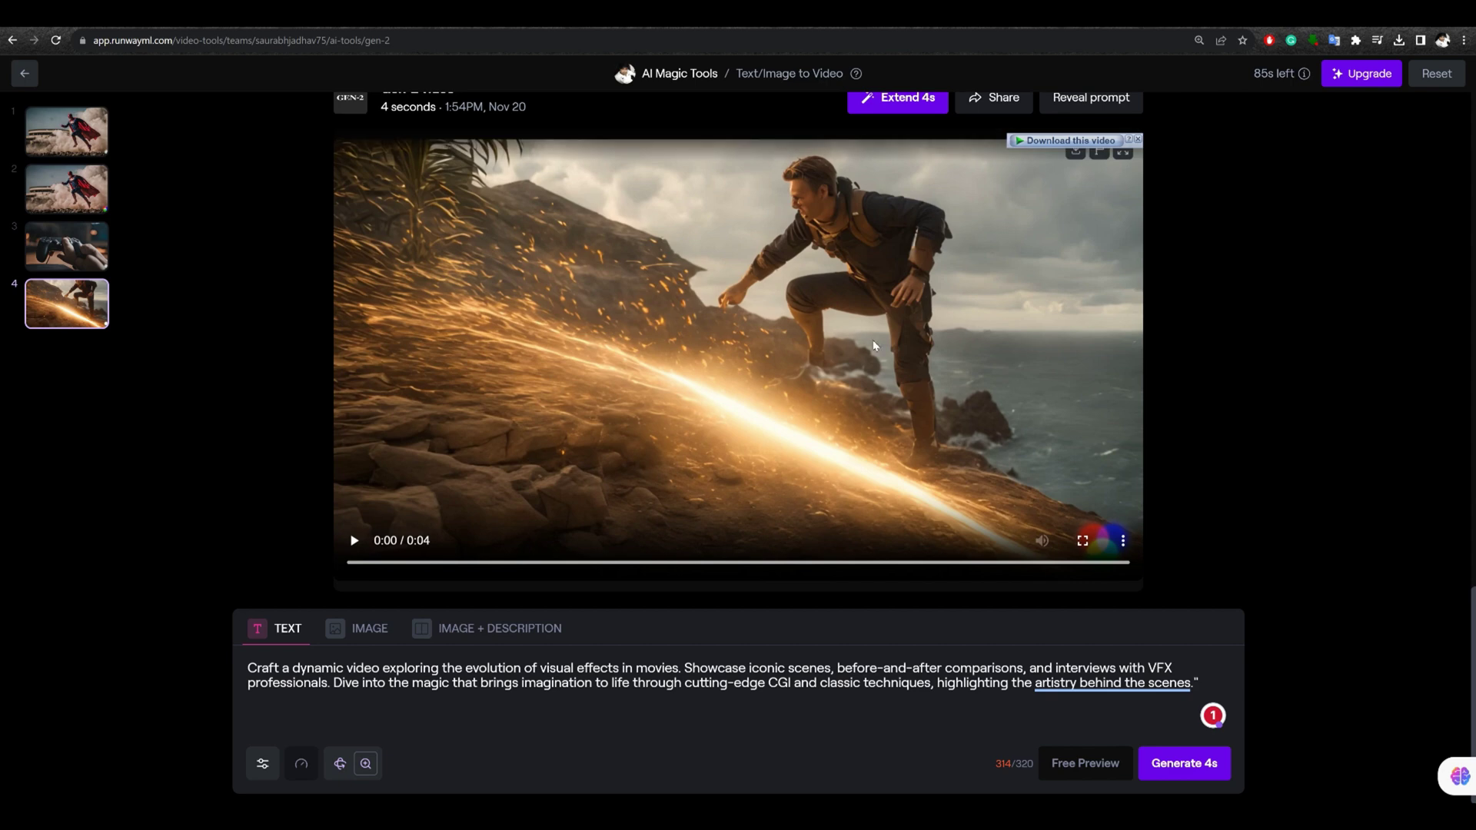
Play the new clip of the man on the rocky coast amid glowing sparks
key("ctrl+plus")
key("ctrl+minus")
key("ctrl+minus")
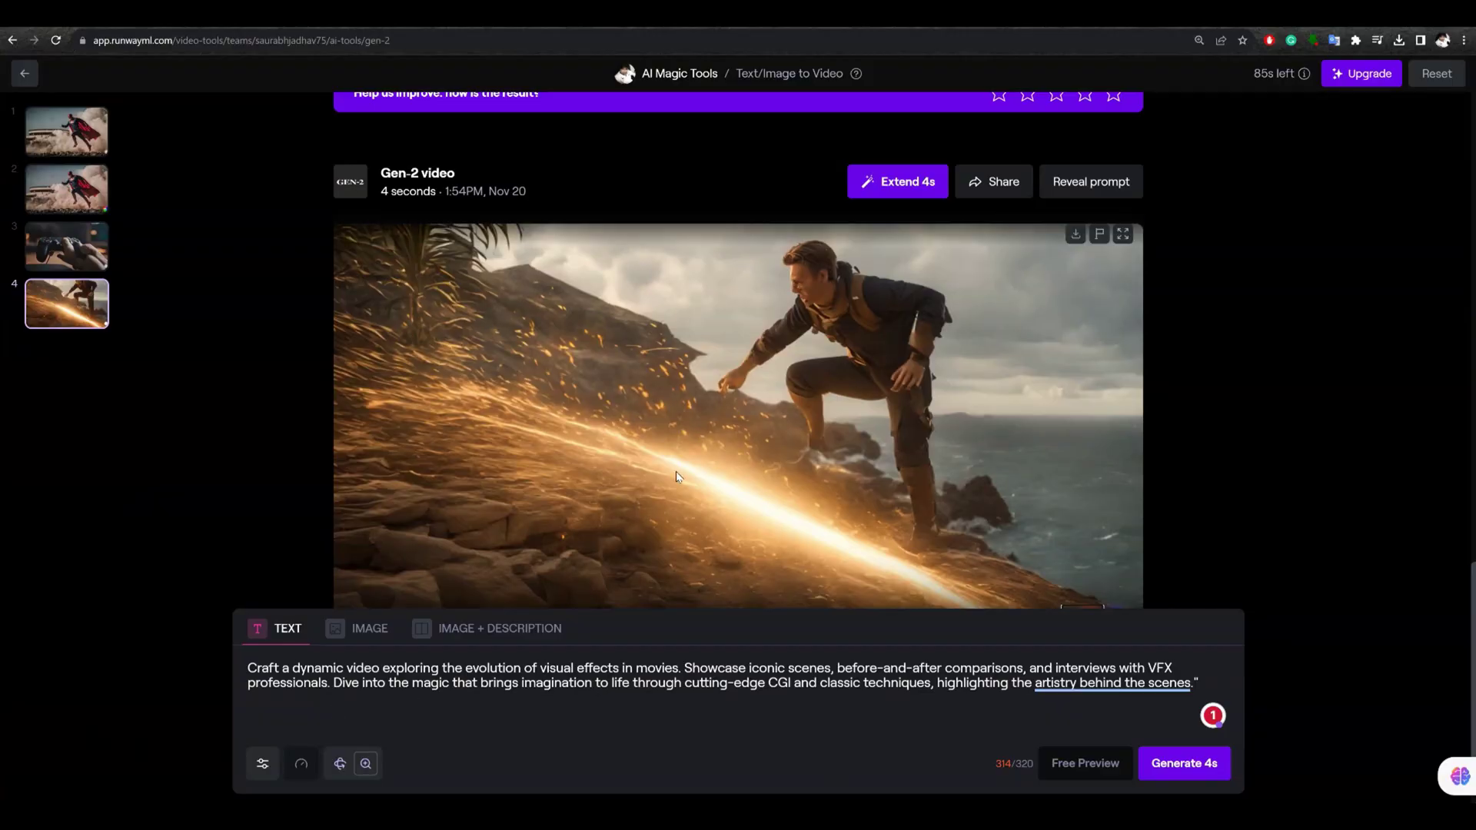
key("Return")
left_click(322, 706)
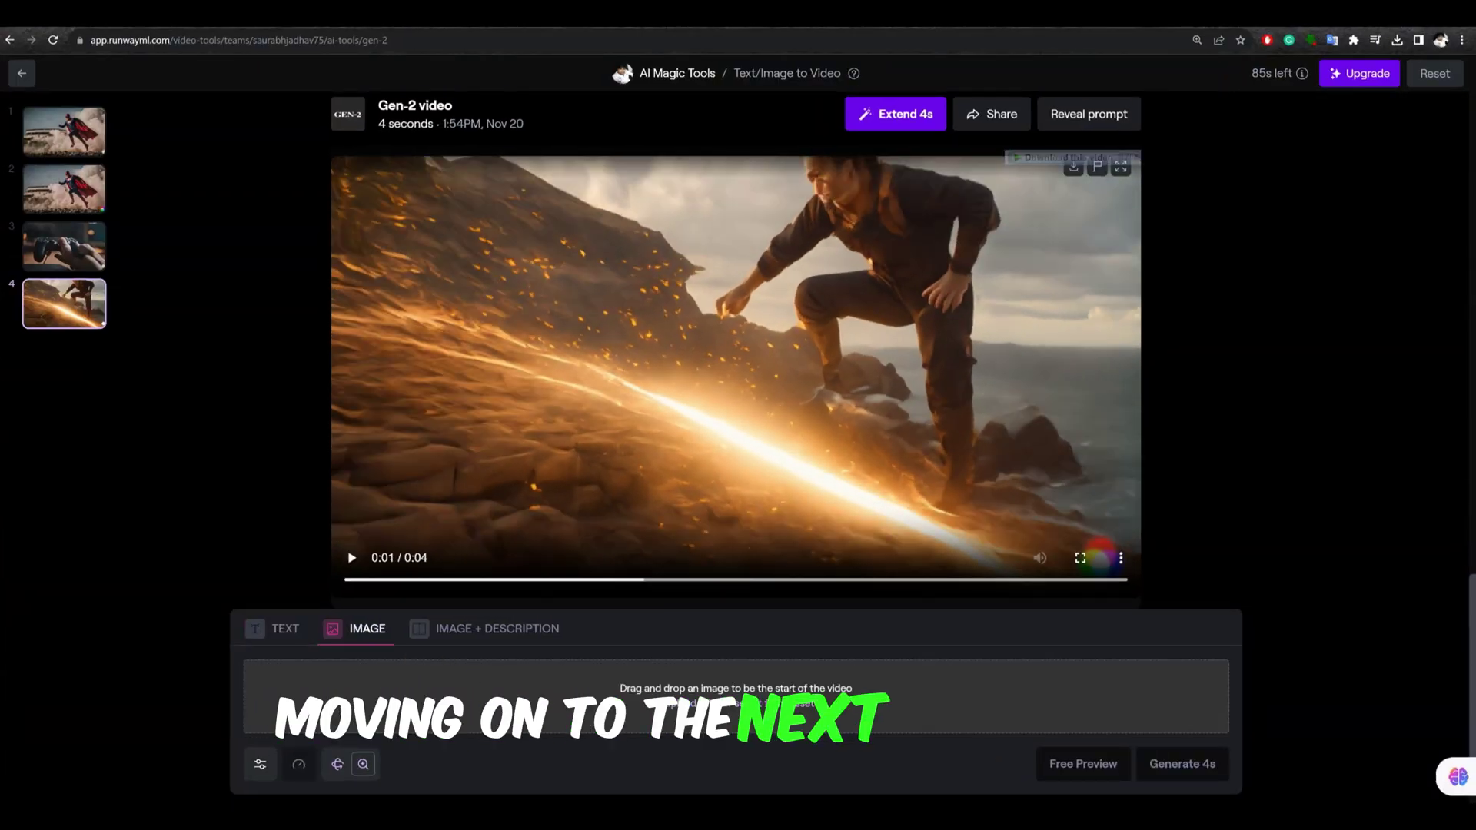
Upload the futuristic city image from Downloads, generate a 4-second video, and watch it full screen
left_click(682, 704)
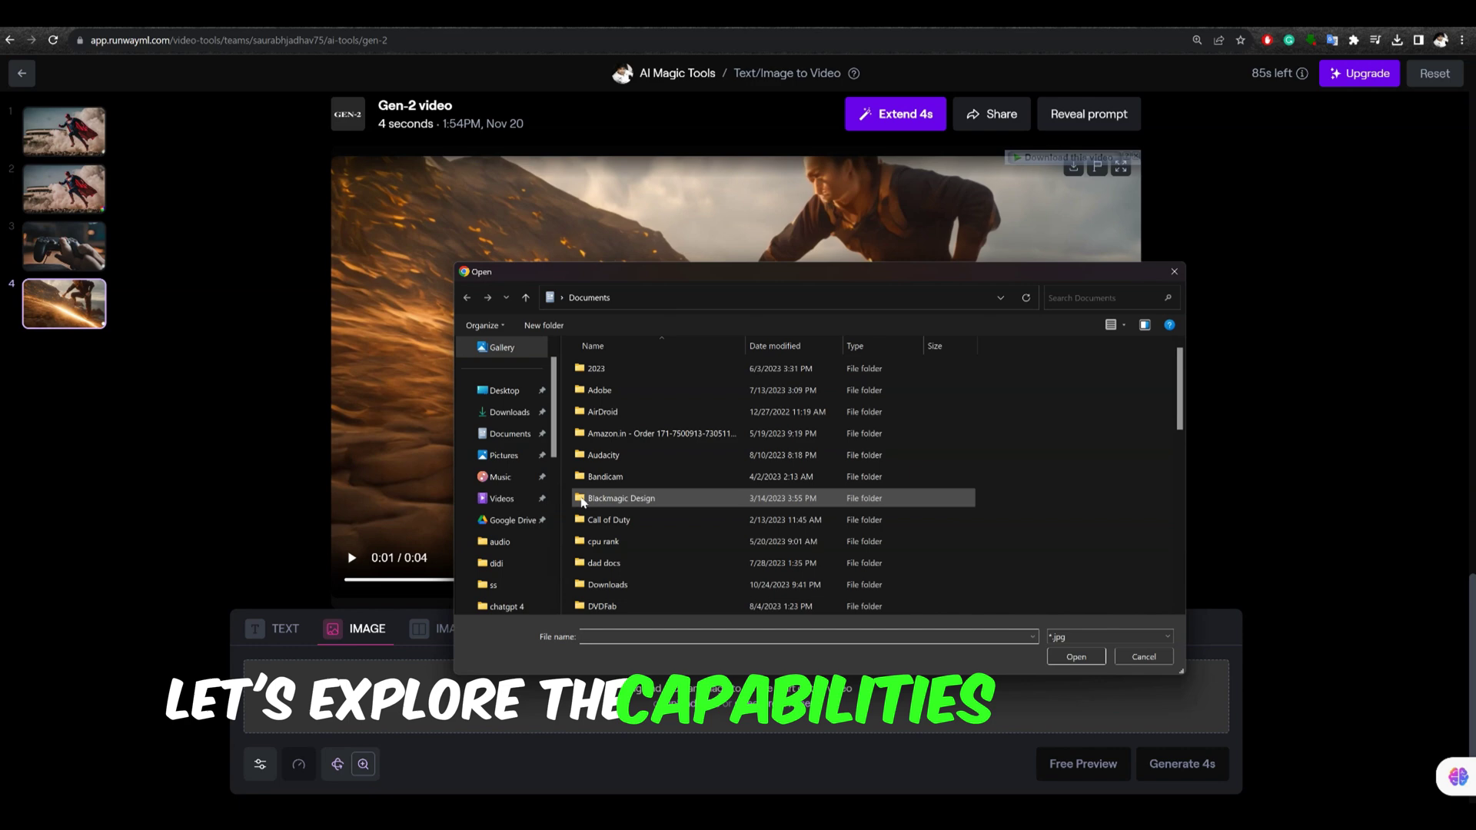
left_click(511, 412)
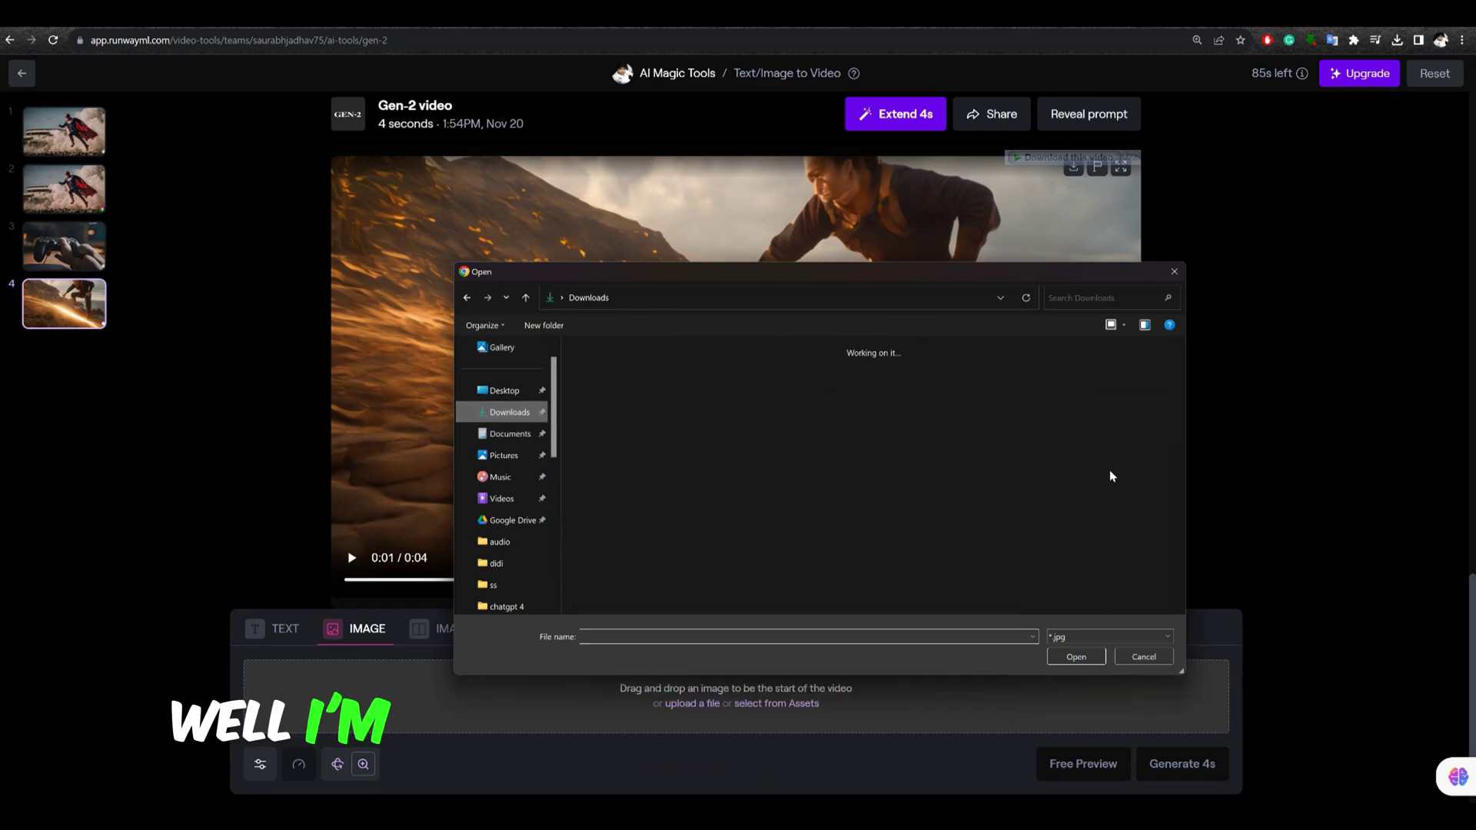
scroll(1060, 492, "down", 5)
double_click(1081, 483)
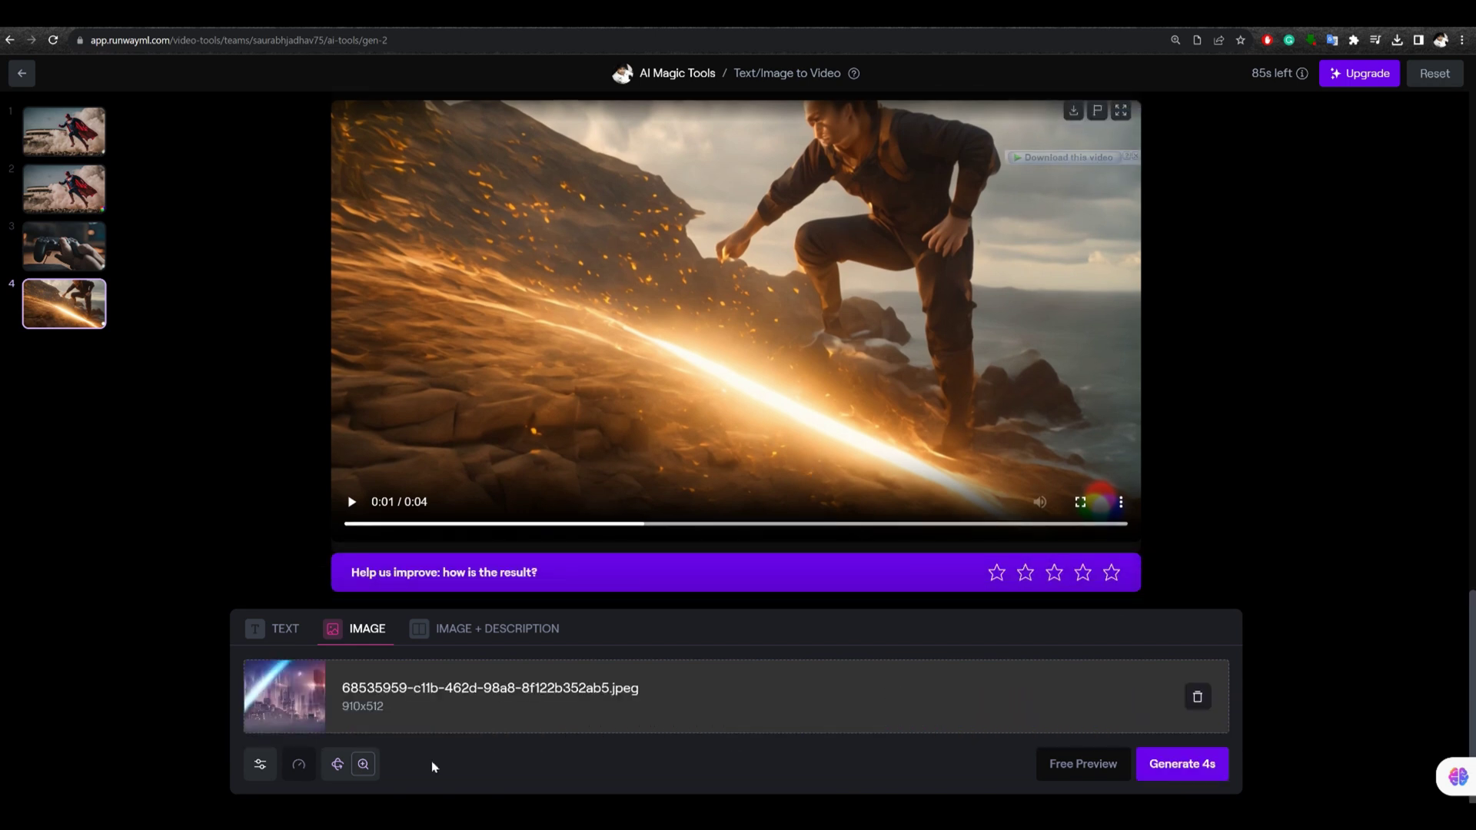
left_click(1181, 763)
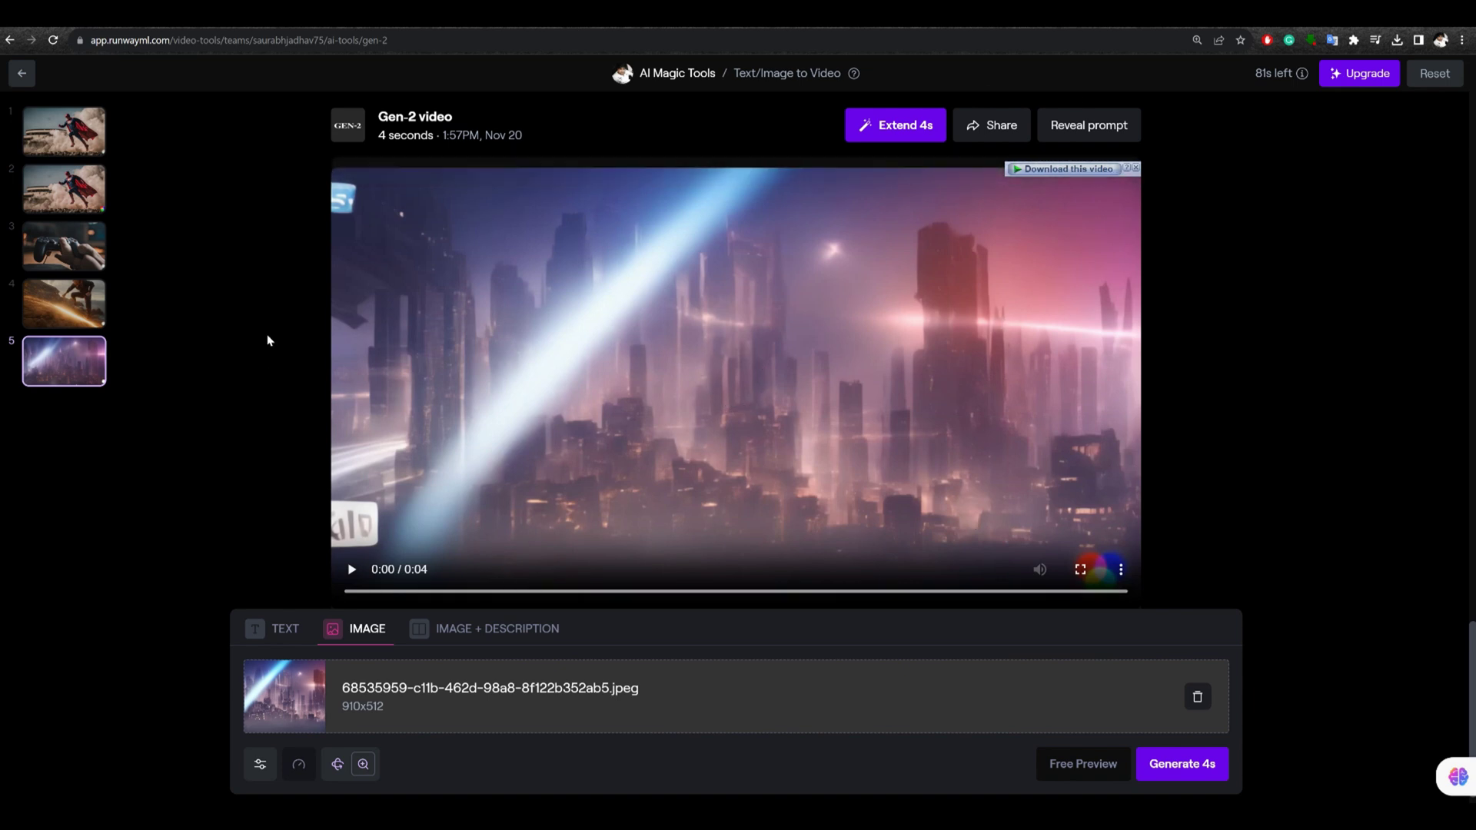
left_click(362, 573)
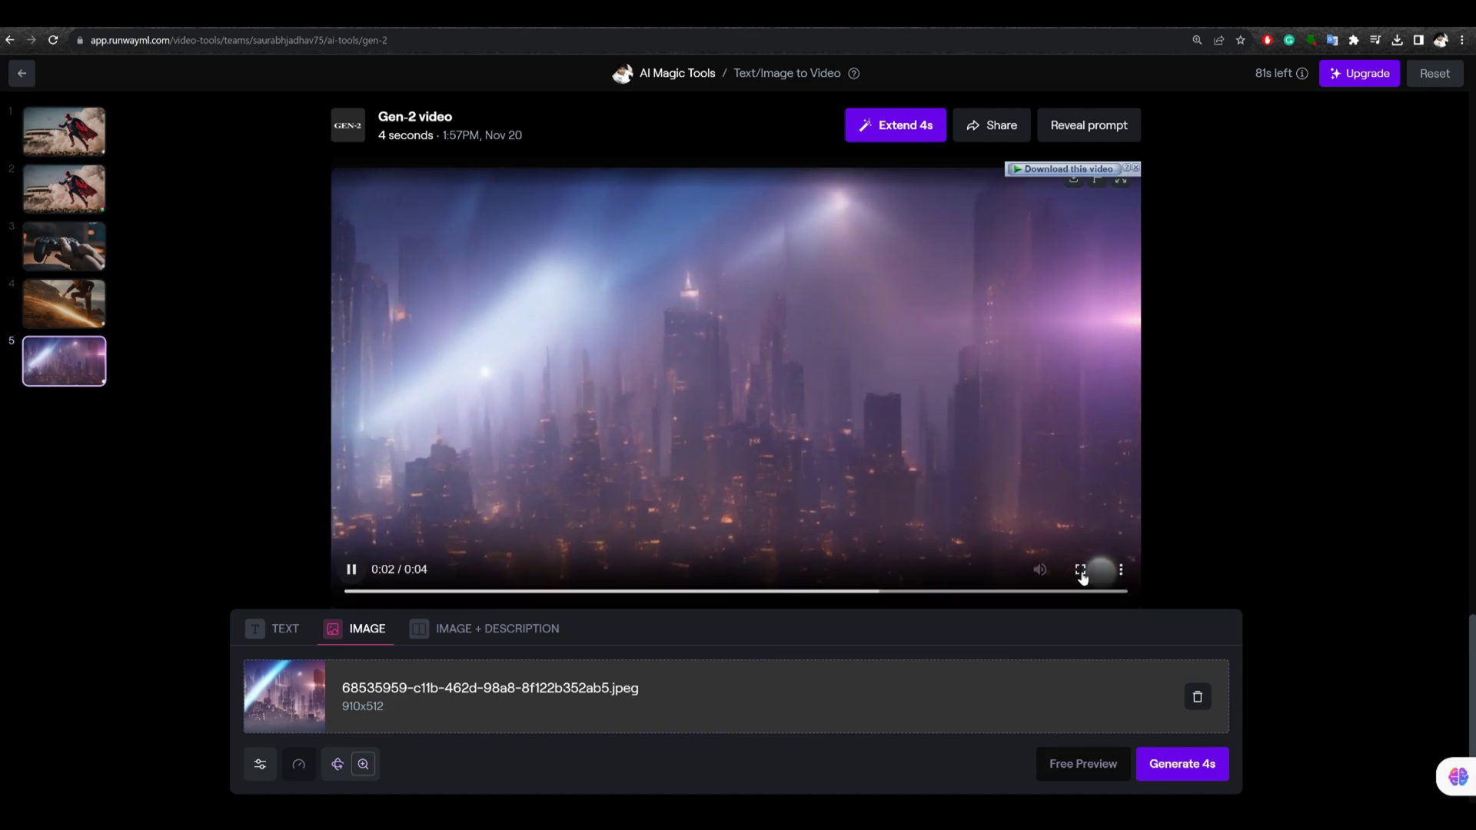
left_click(1080, 568)
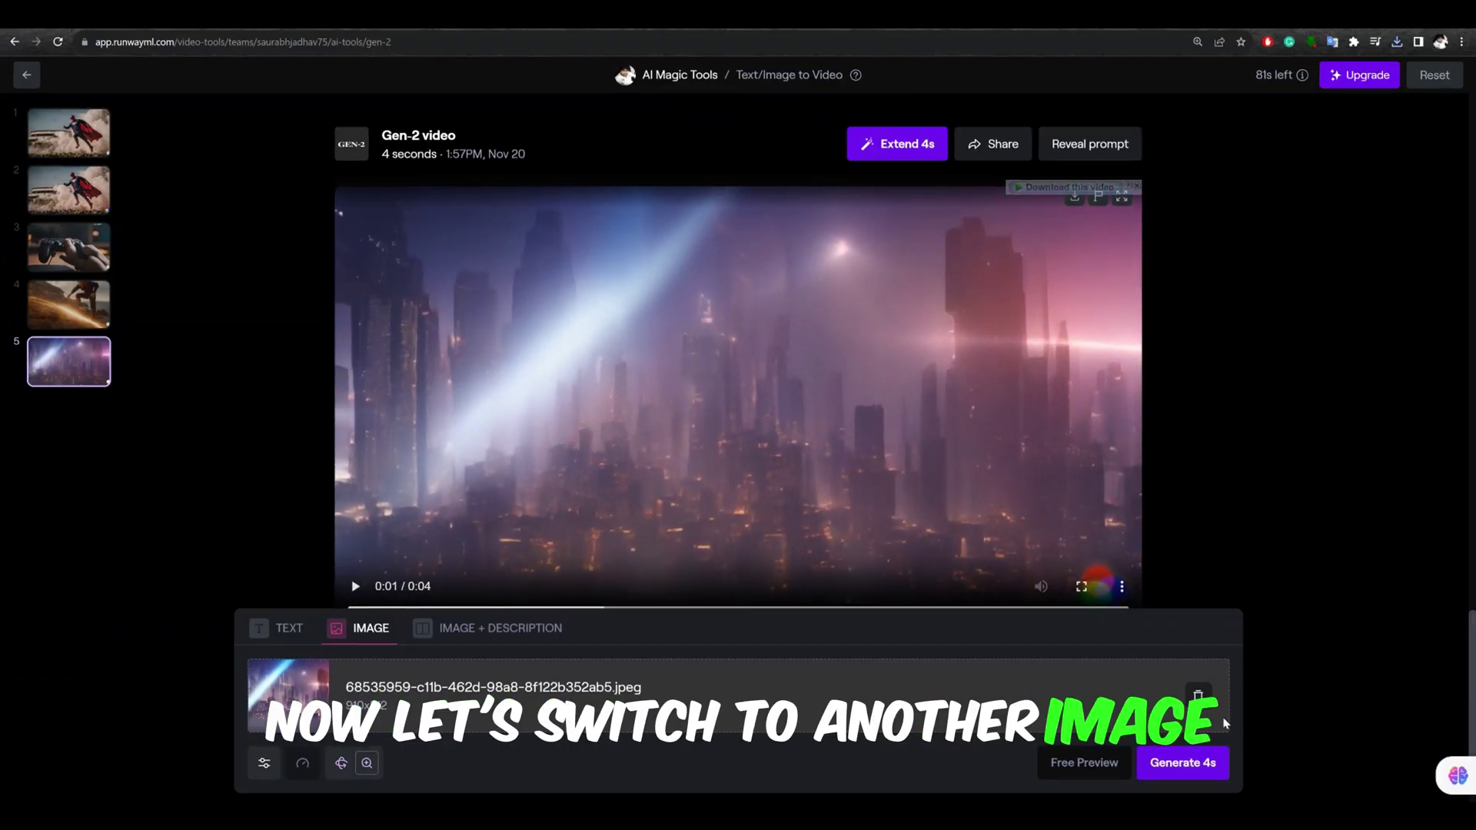
Replace the starting image with 569711.png, generate, and view the superhero clip full screen
left_click(1196, 696)
left_click(694, 703)
double_click(609, 396)
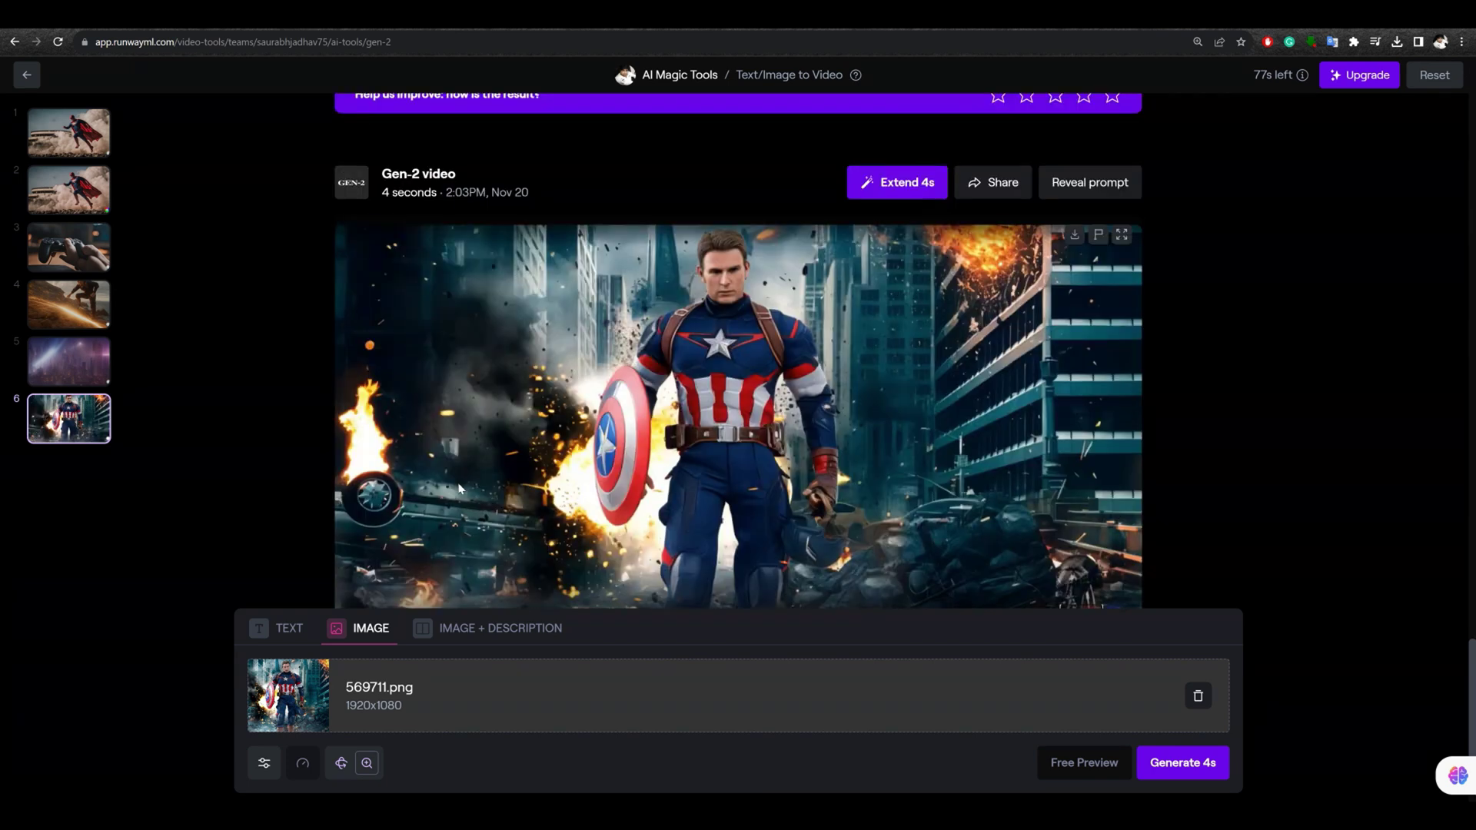
double_click(926, 523)
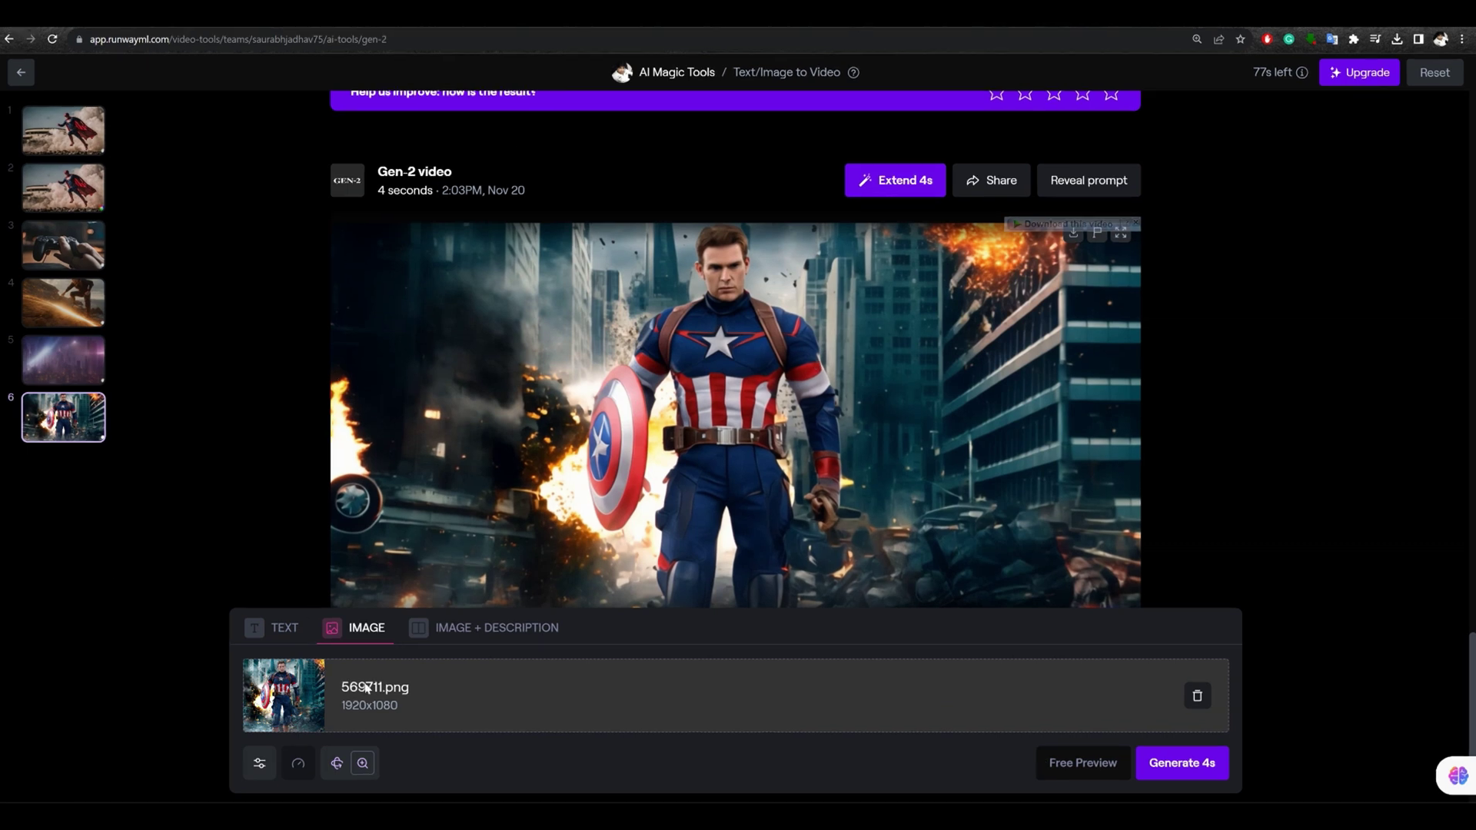
Switch to Image + Description and upload the lightning storm image in place of the superhero picture
left_click(503, 628)
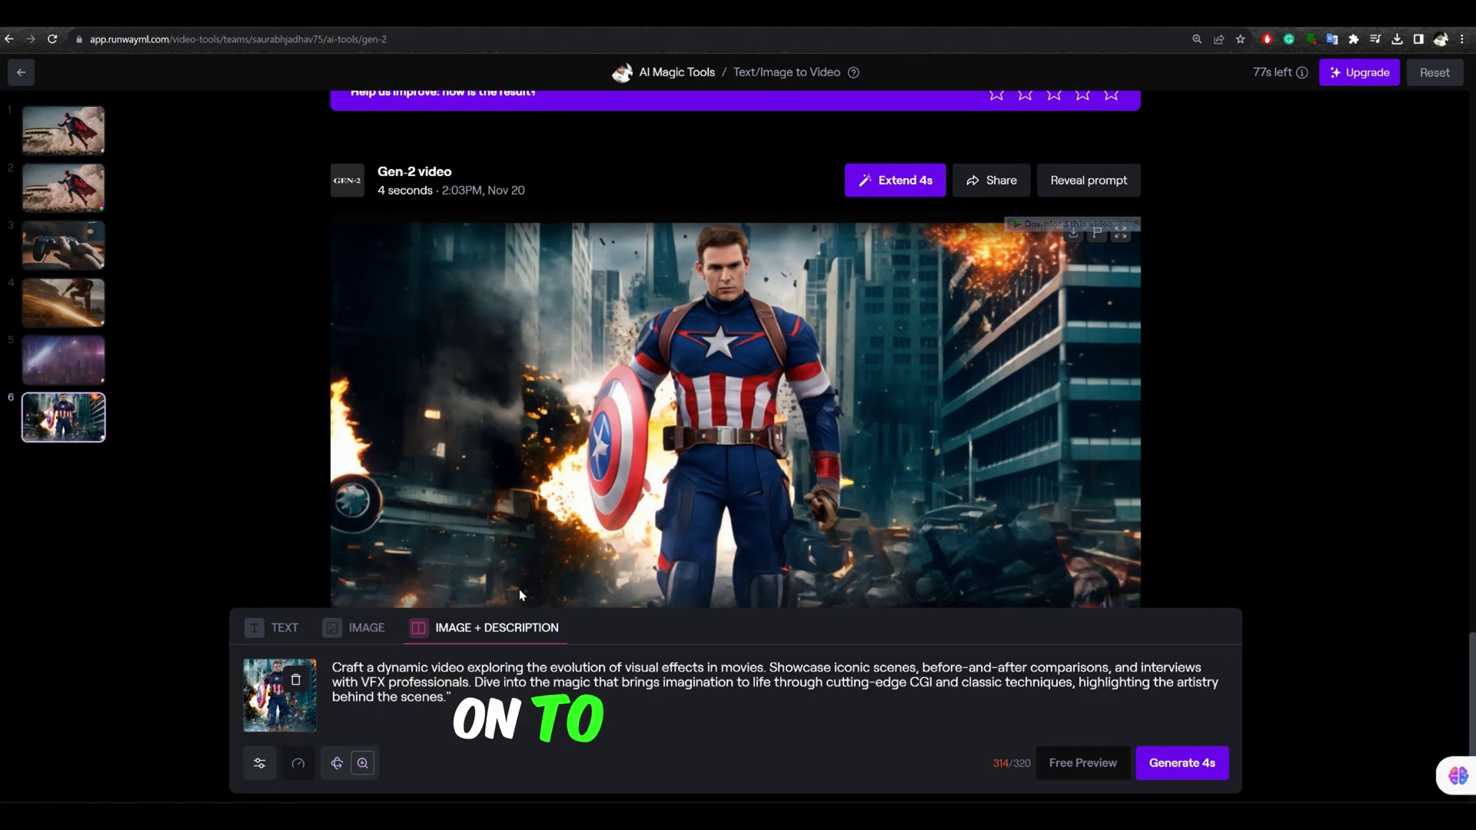
left_click(296, 679)
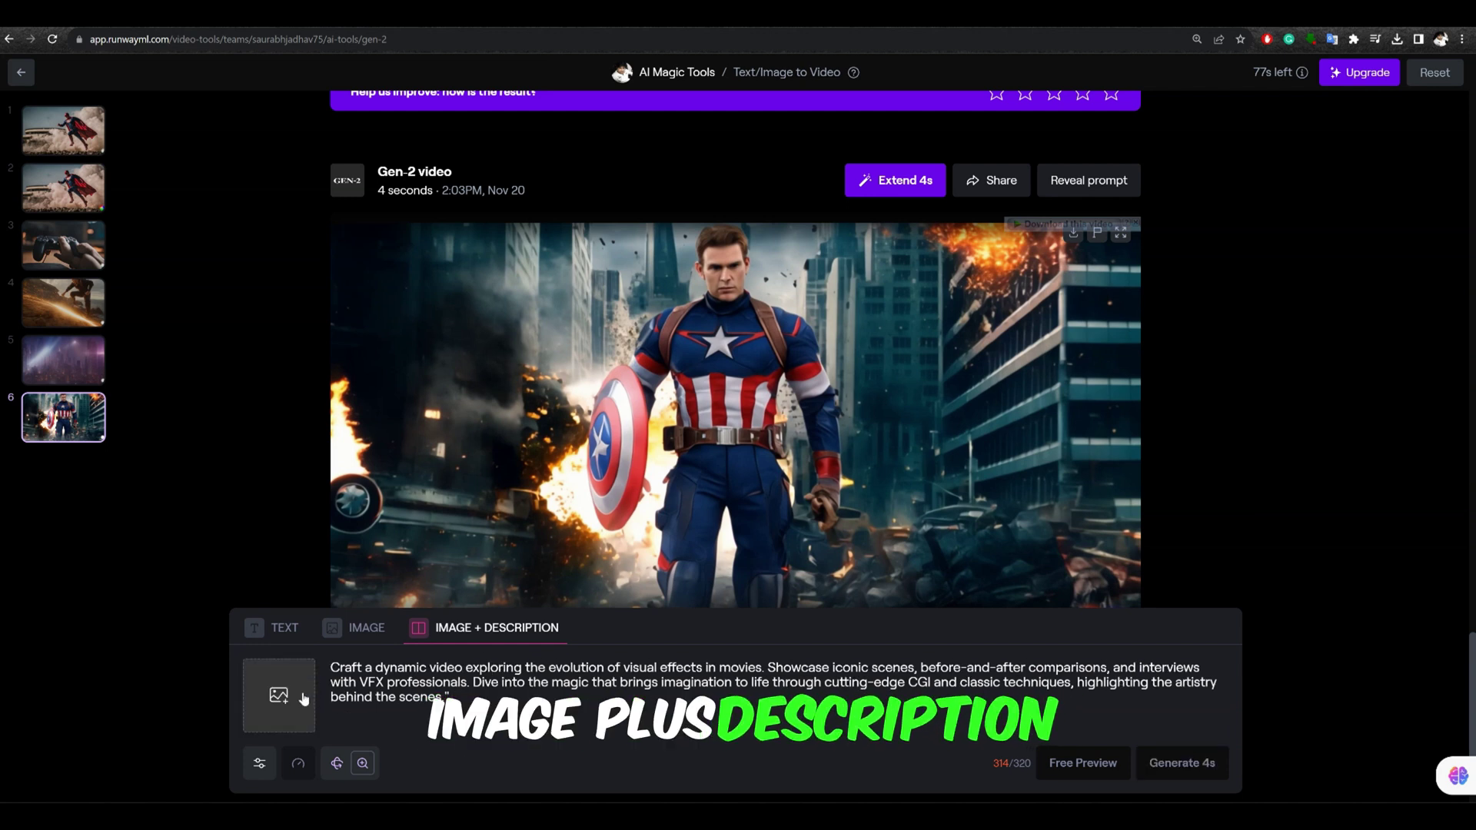
left_click(279, 691)
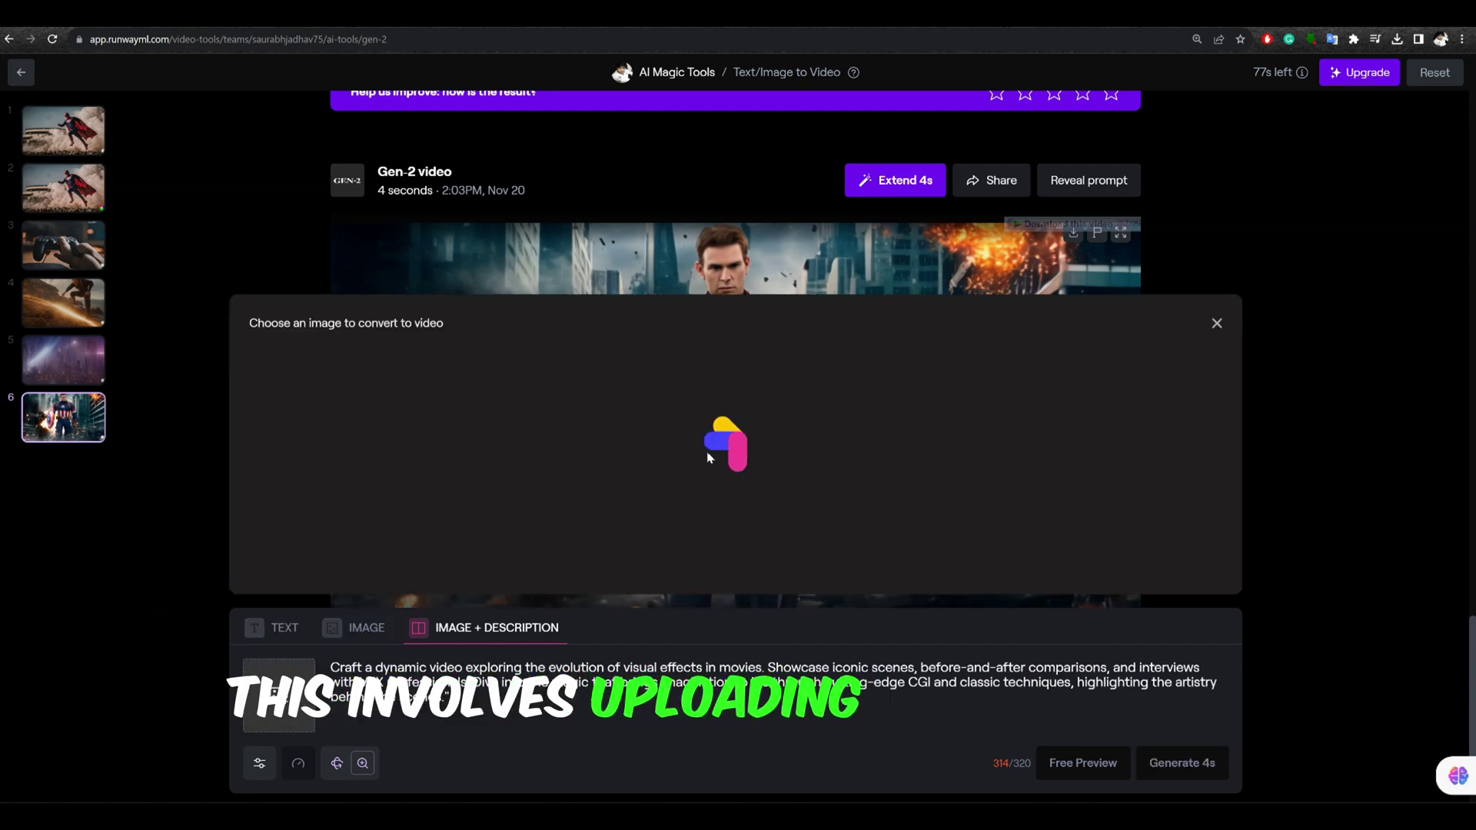
left_click(326, 459)
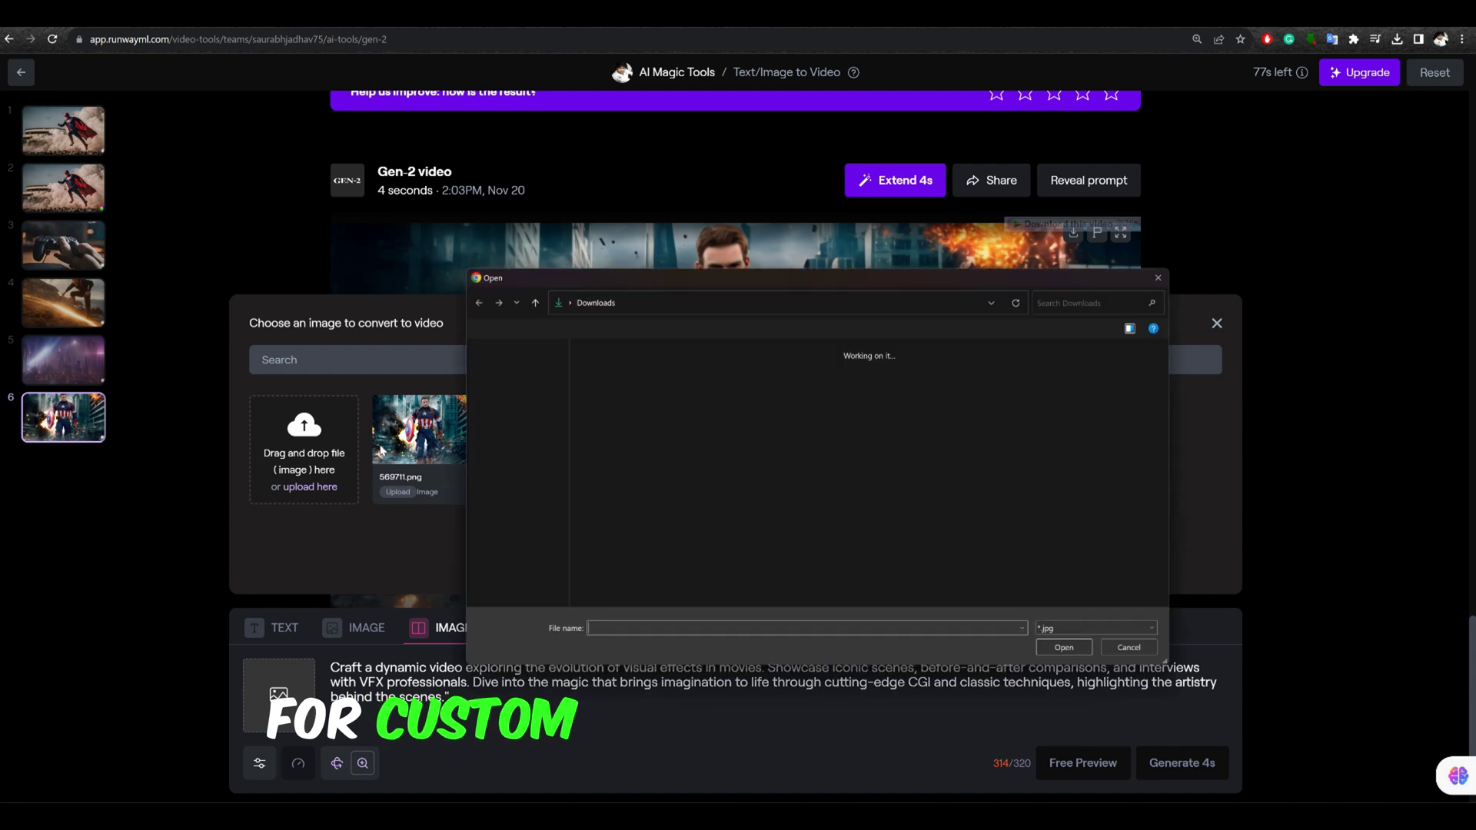
double_click(773, 435)
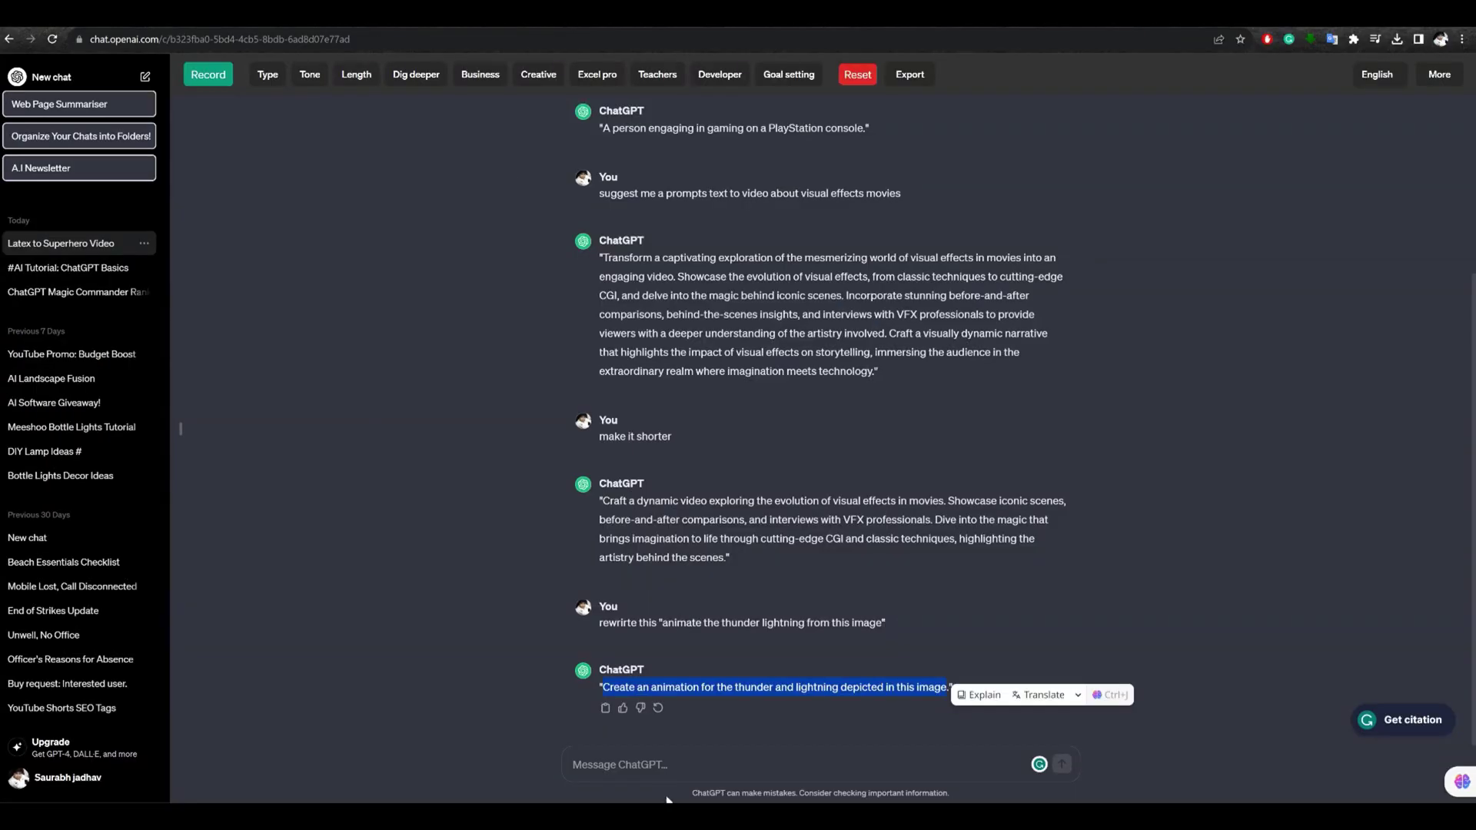
Ask ChatGPT to 'write another' version of the thunder-and-lightning animation prompt
type("write another")
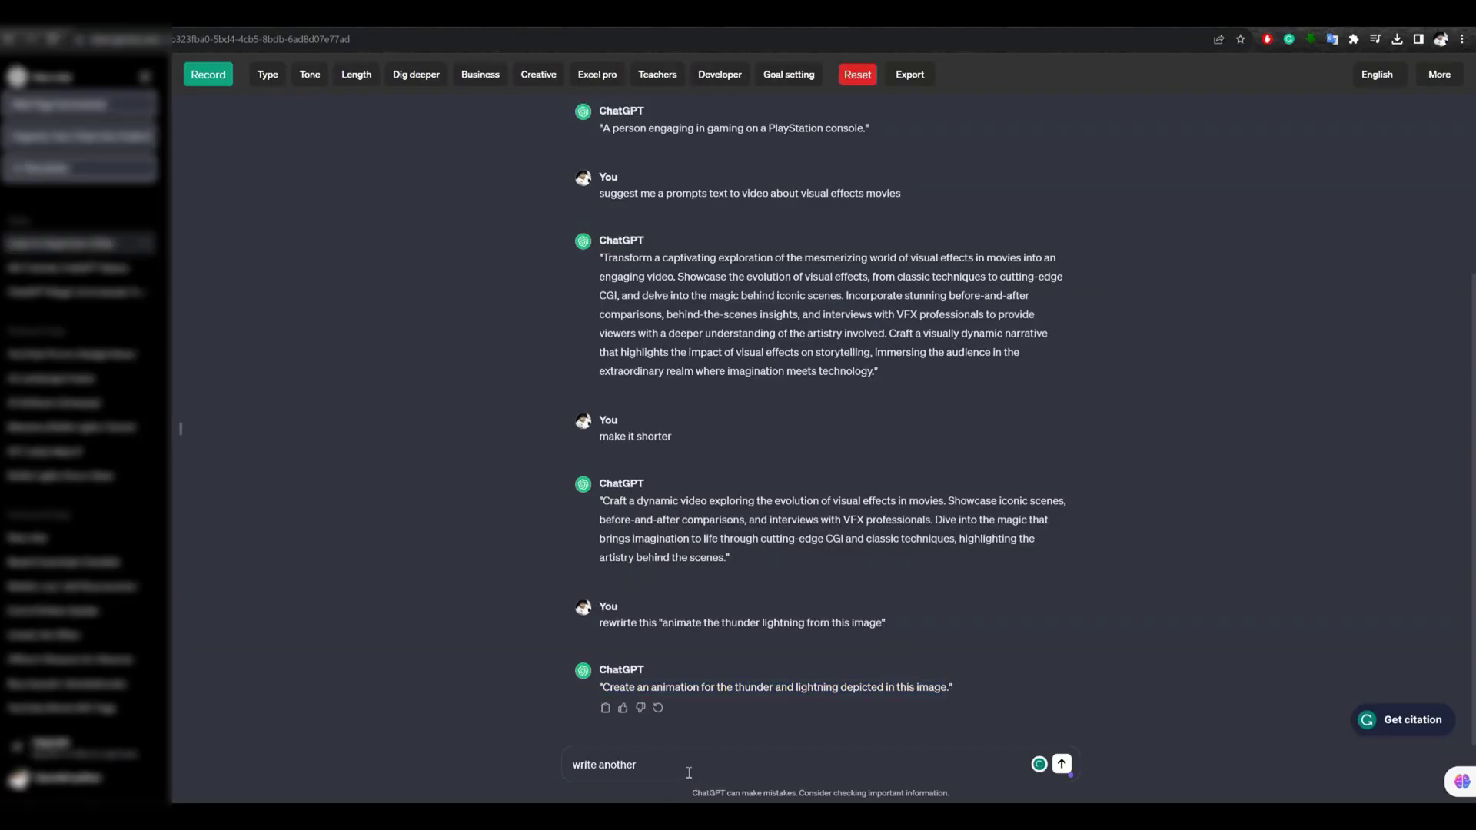